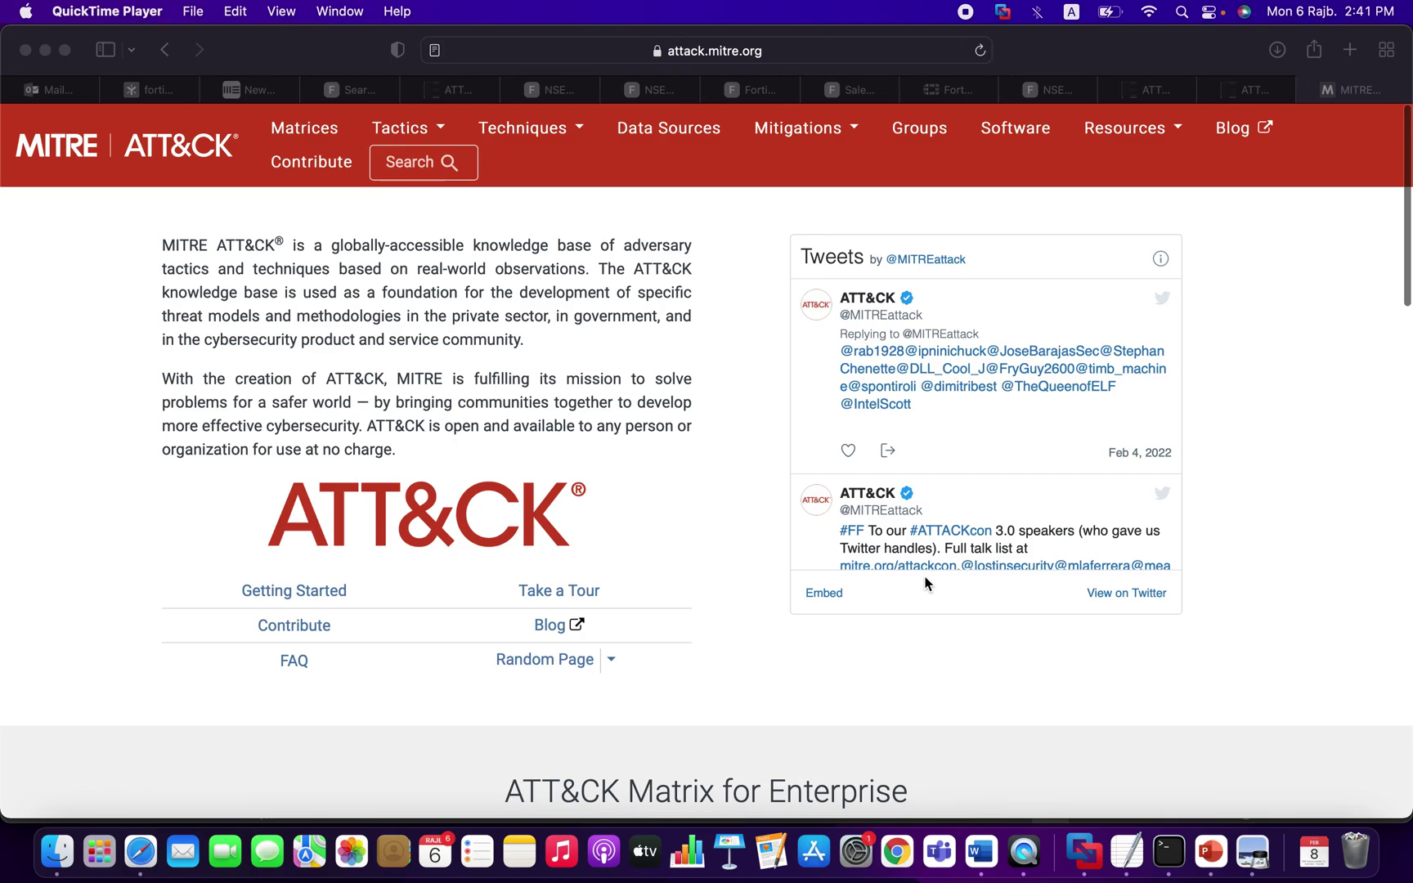
- Switch to the ATT&CK Evaluations tab at attackevals.mitre-engenuity.org
{"action": "left_click", "coordinate": [1245, 92]}
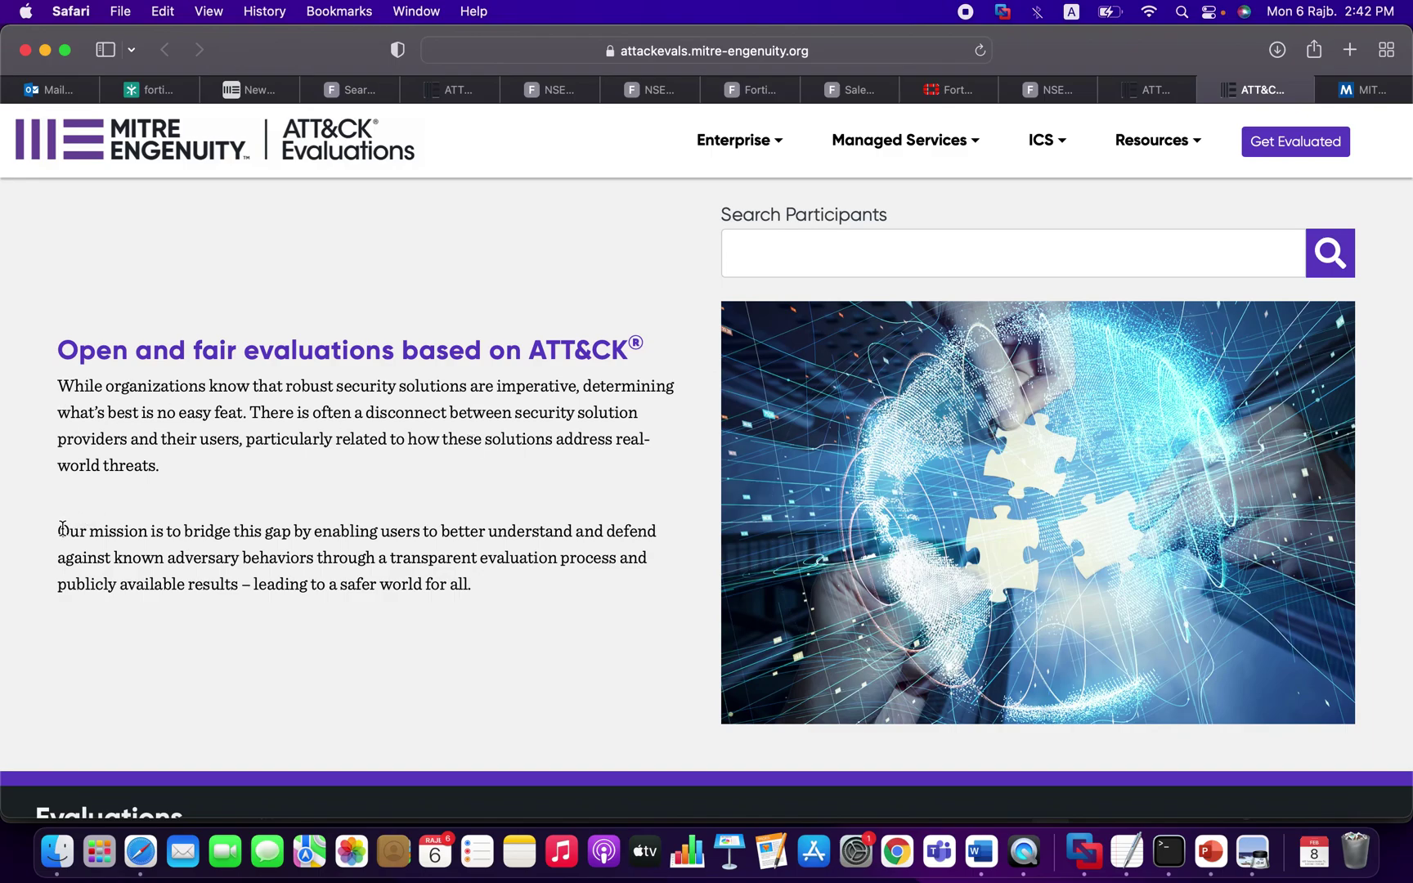
- Select 'transparent evaluation process' in the mission paragraph
{"action": "left_click_drag", "start_coordinate": [58, 530], "coordinate": [132, 529]}
{"action": "left_click", "coordinate": [131, 530]}
{"action": "left_click_drag", "start_coordinate": [390, 559], "coordinate": [617, 564]}
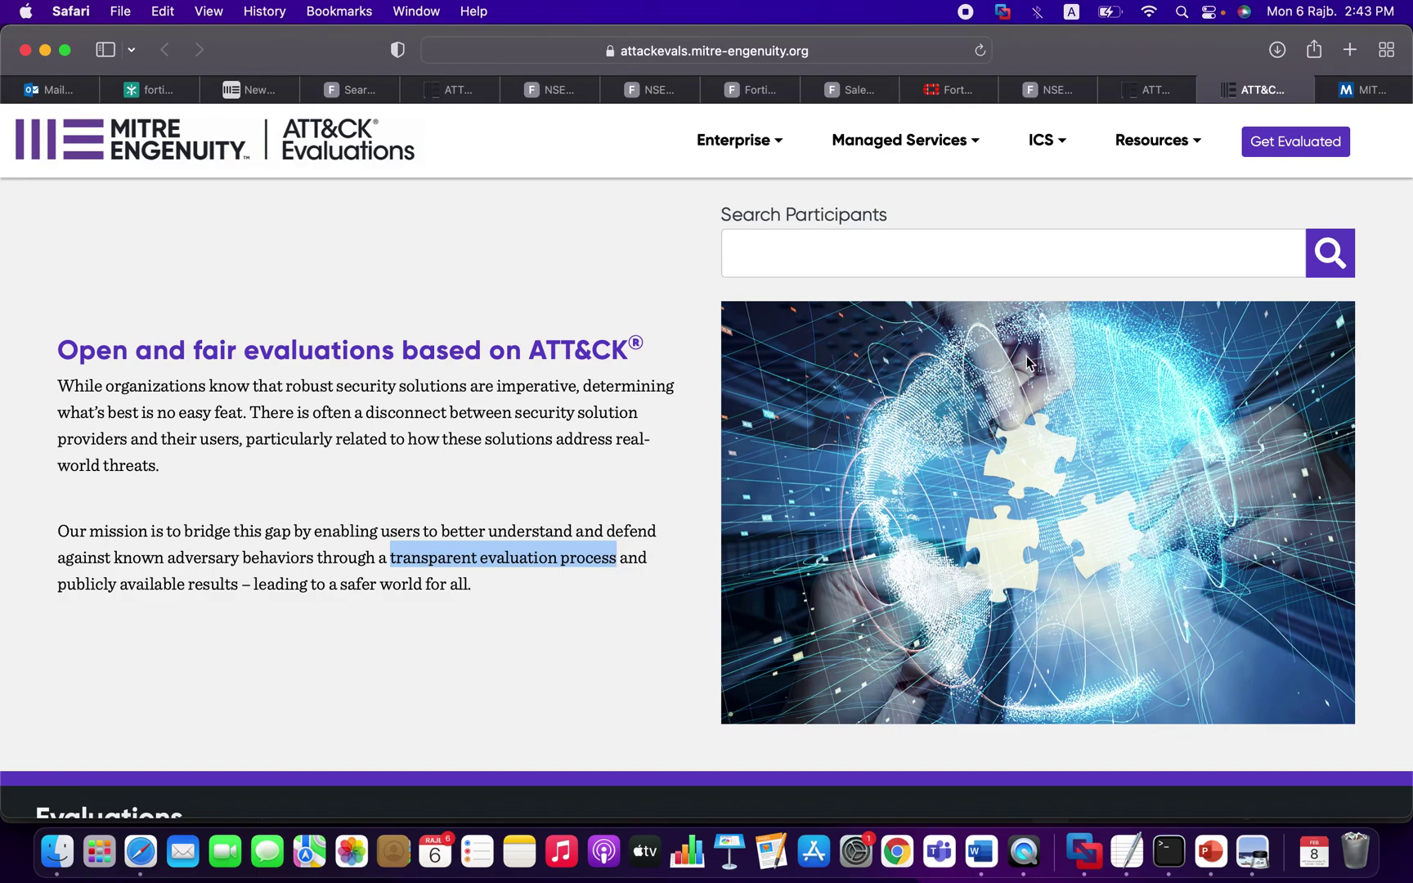
- Go to the Participant Comparison Tool with Carbanak+FIN7 as adversary, scrolled up to 1.A.1
{"action": "left_click", "coordinate": [1151, 93]}
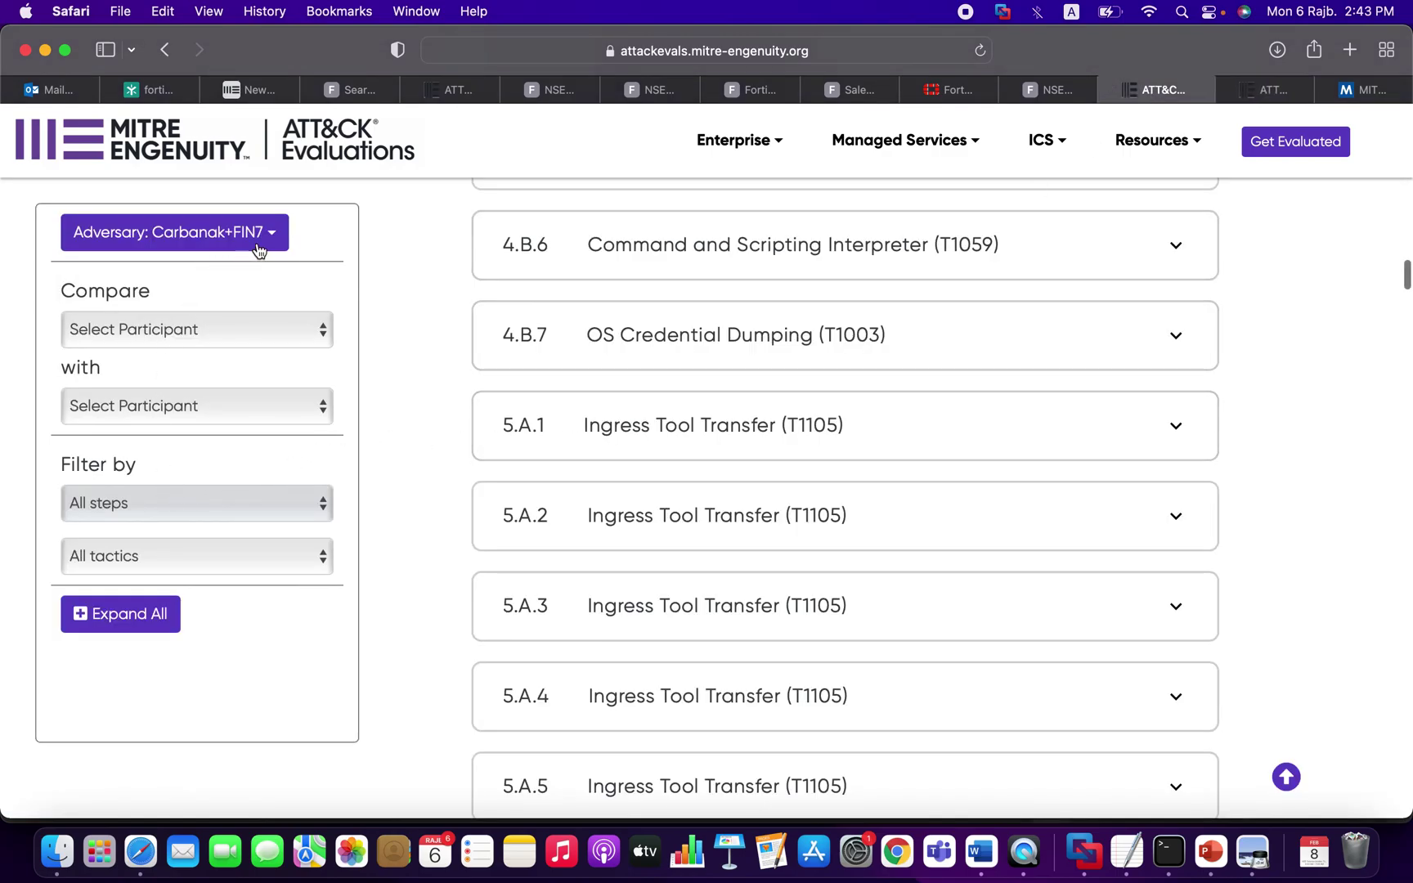
{"action": "left_click", "coordinate": [780, 43]}
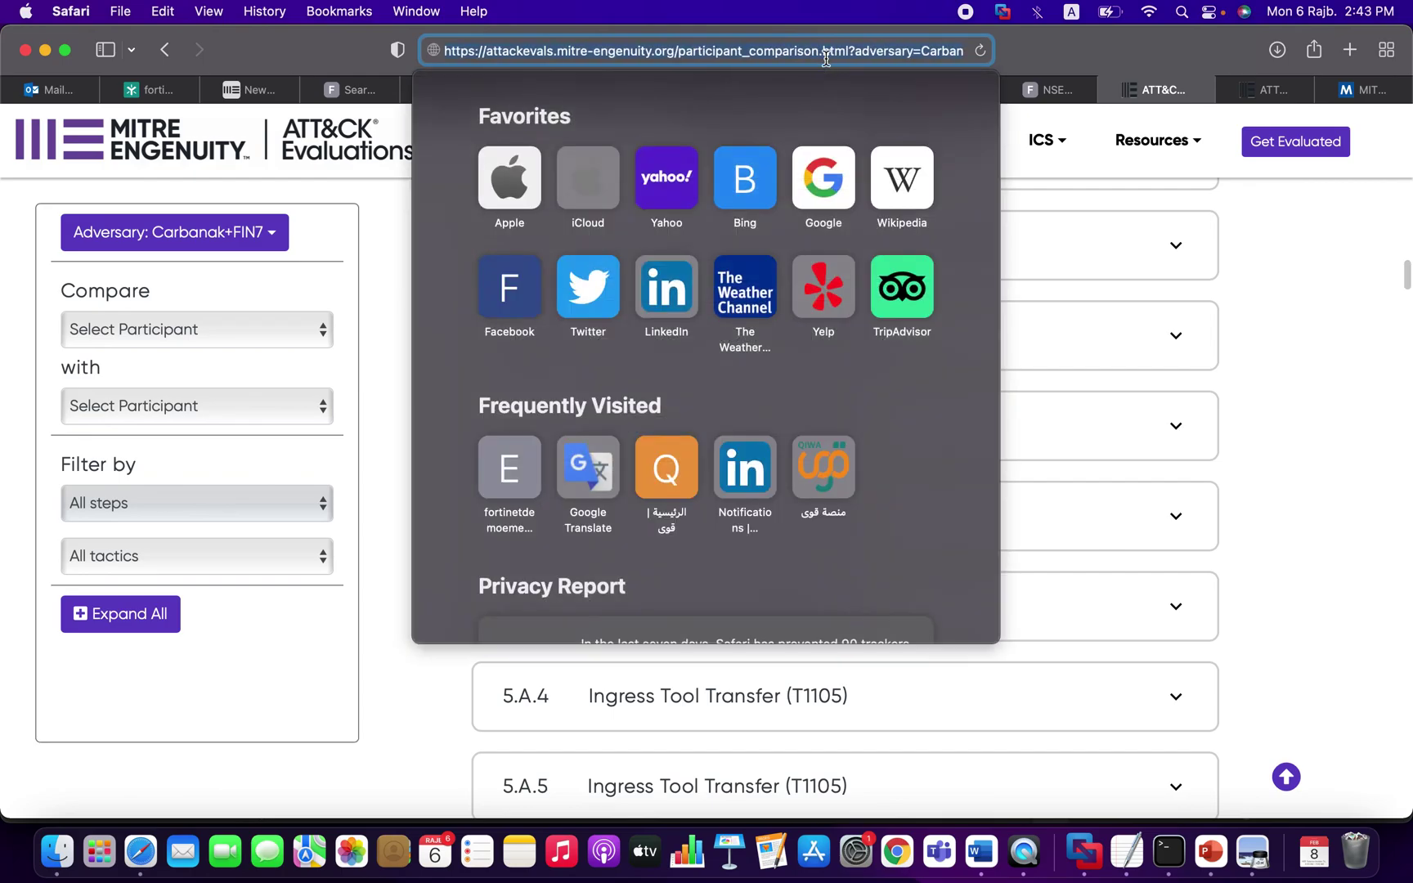
{"action": "left_click", "coordinate": [327, 657]}
{"action": "left_click", "coordinate": [246, 235]}
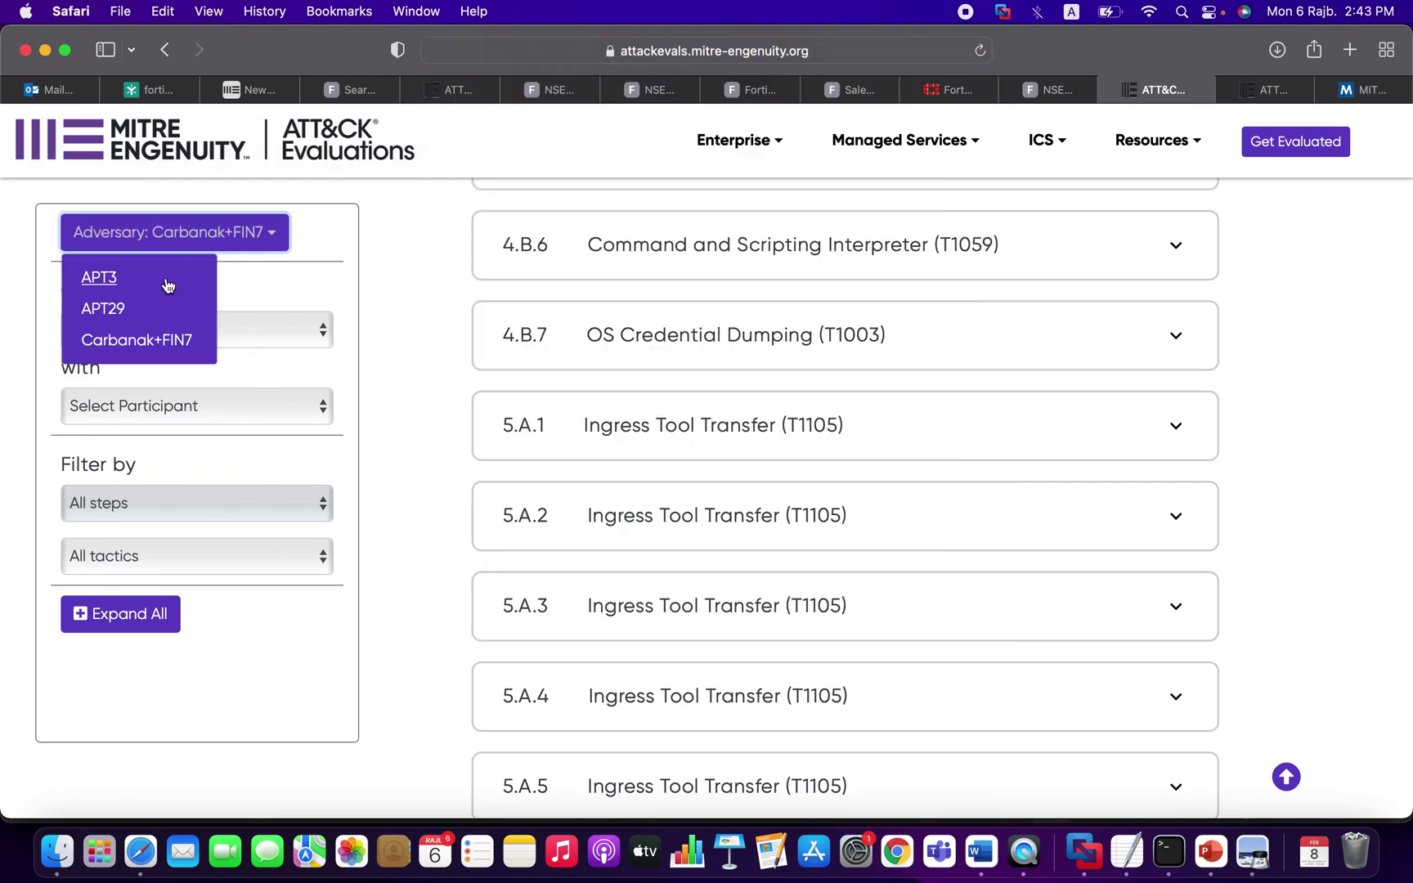
{"action": "left_click", "coordinate": [129, 340]}
{"action": "scroll", "coordinate": [420, 378], "scroll_direction": "up", "scroll_amount": 2}
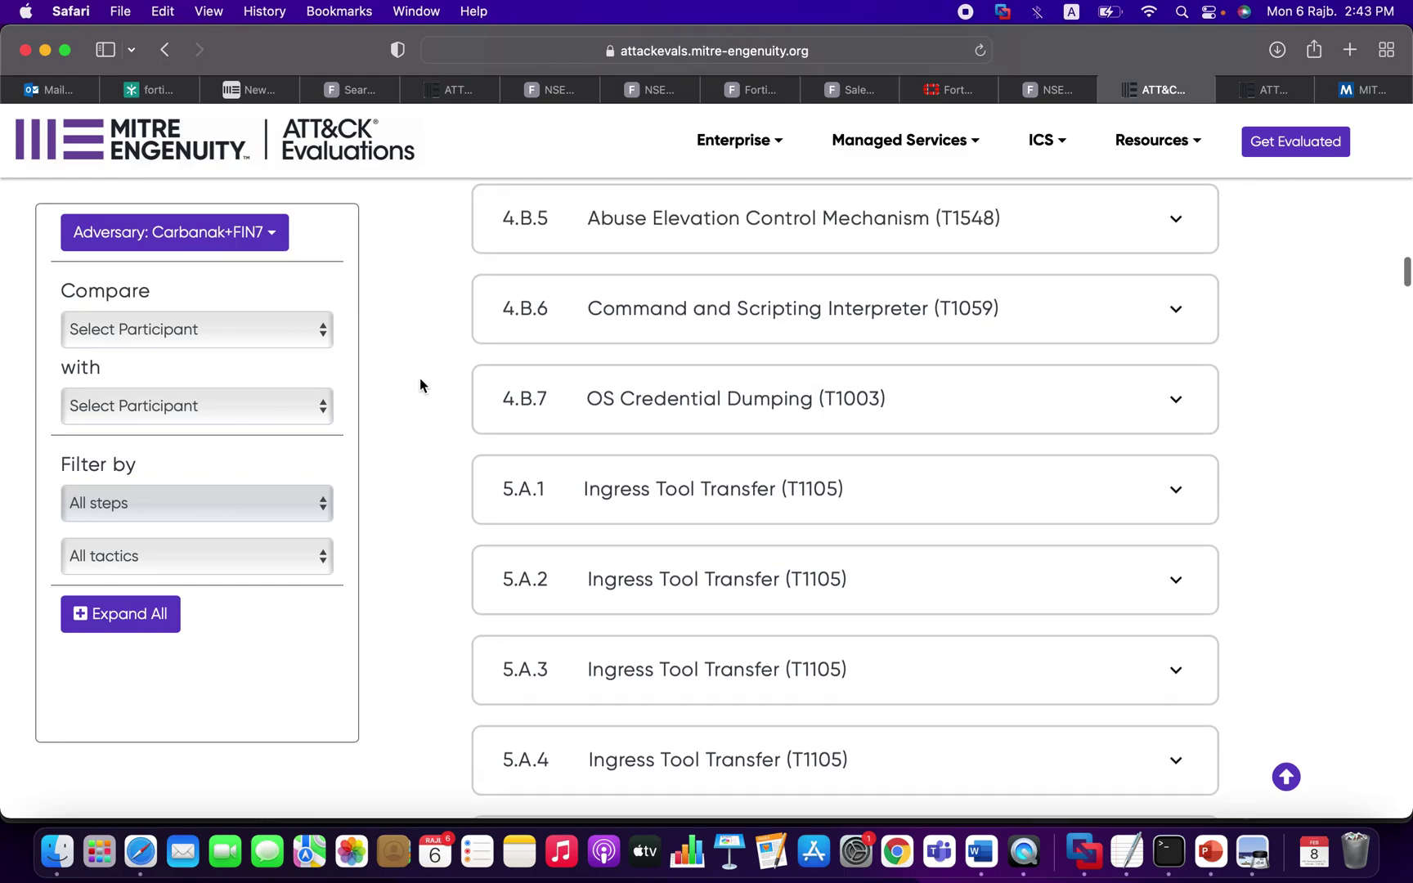
{"action": "scroll", "coordinate": [420, 380], "scroll_direction": "up", "scroll_amount": 15}
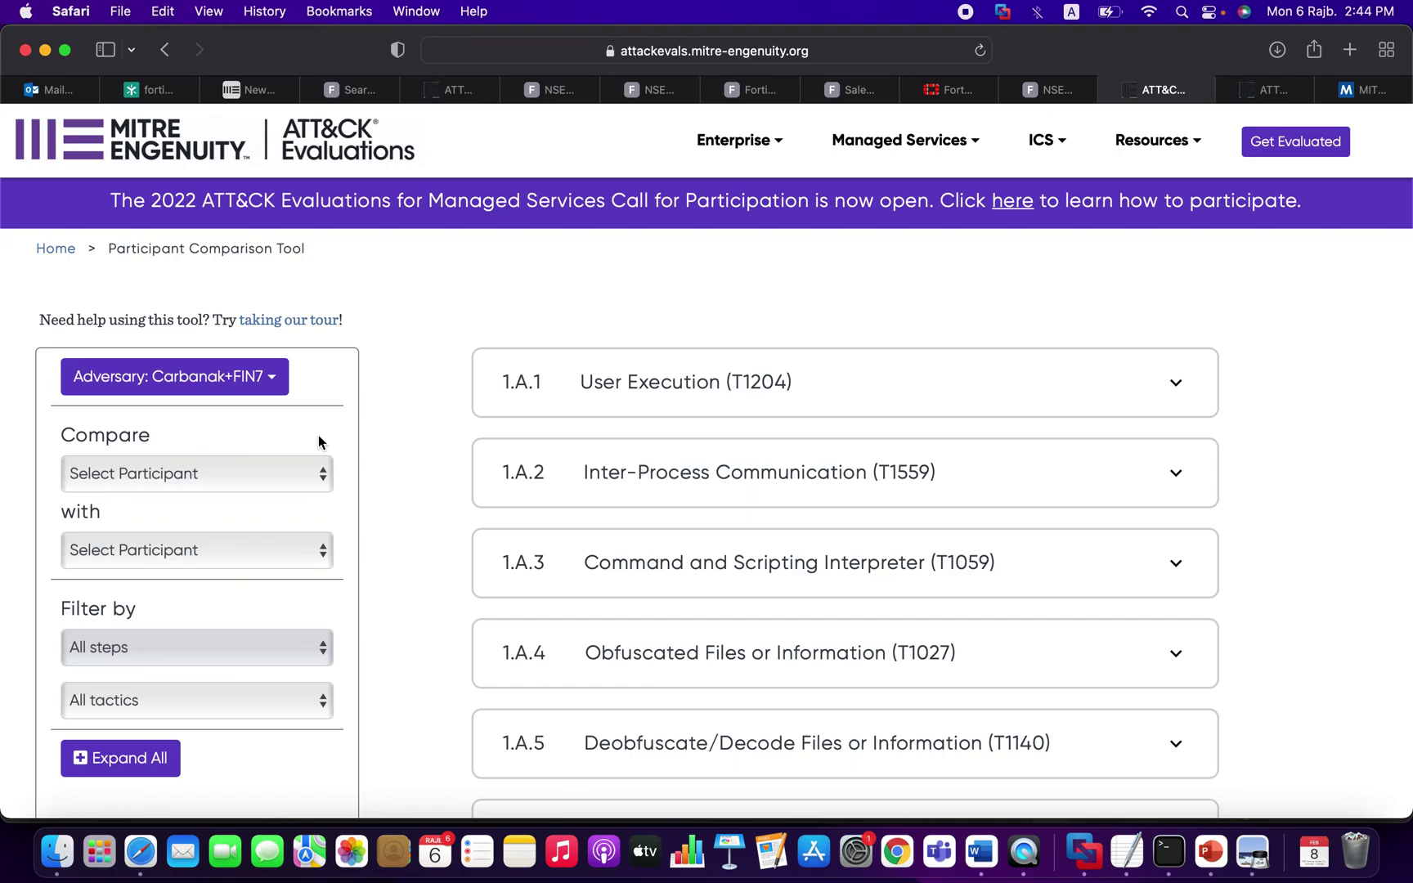
- Set the comparison to Fortinet with Palo Alto Networks
{"action": "left_click", "coordinate": [212, 482]}
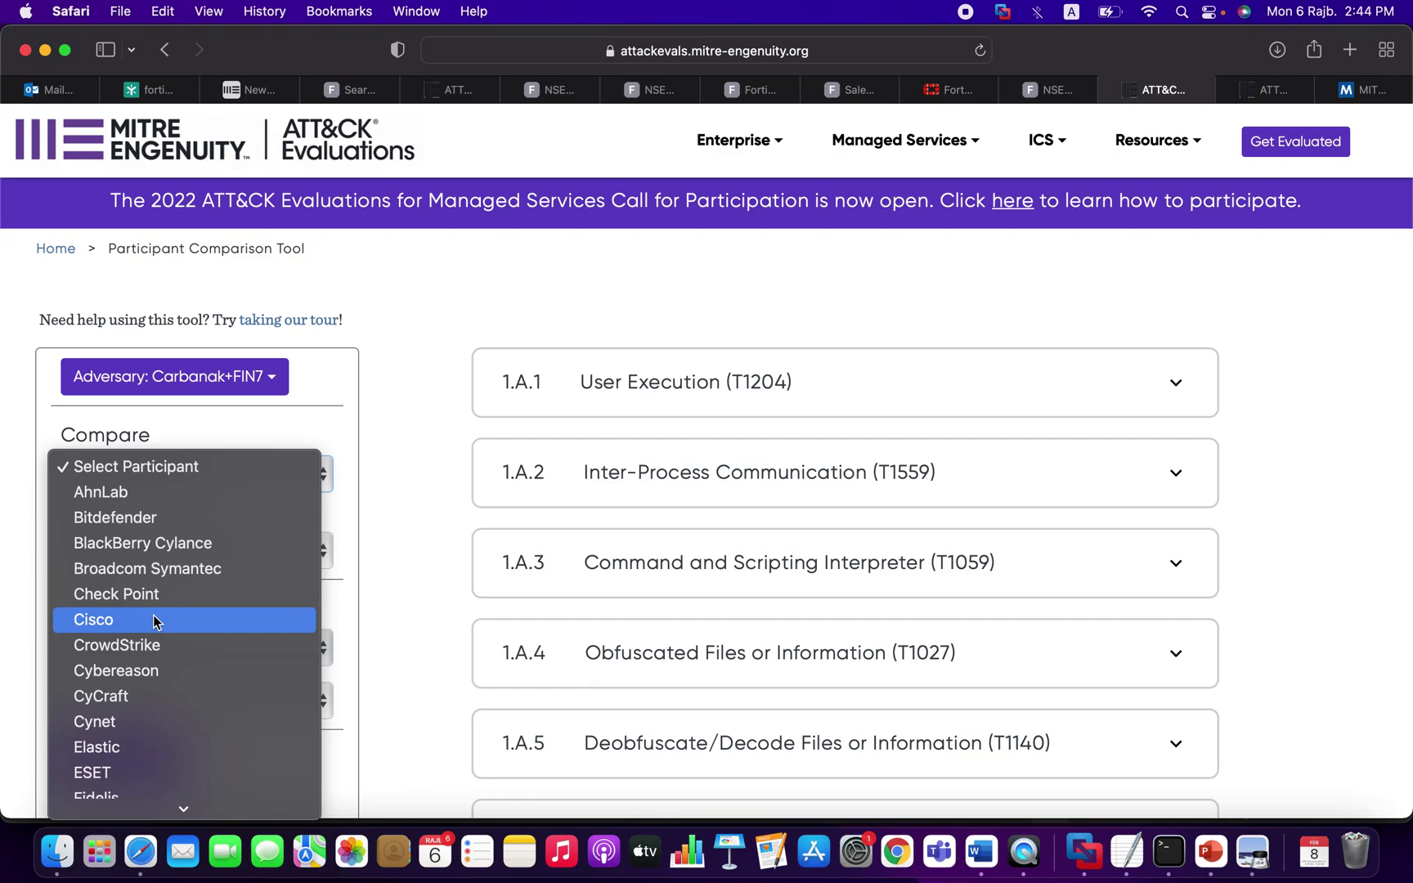
{"action": "left_click", "coordinate": [133, 775]}
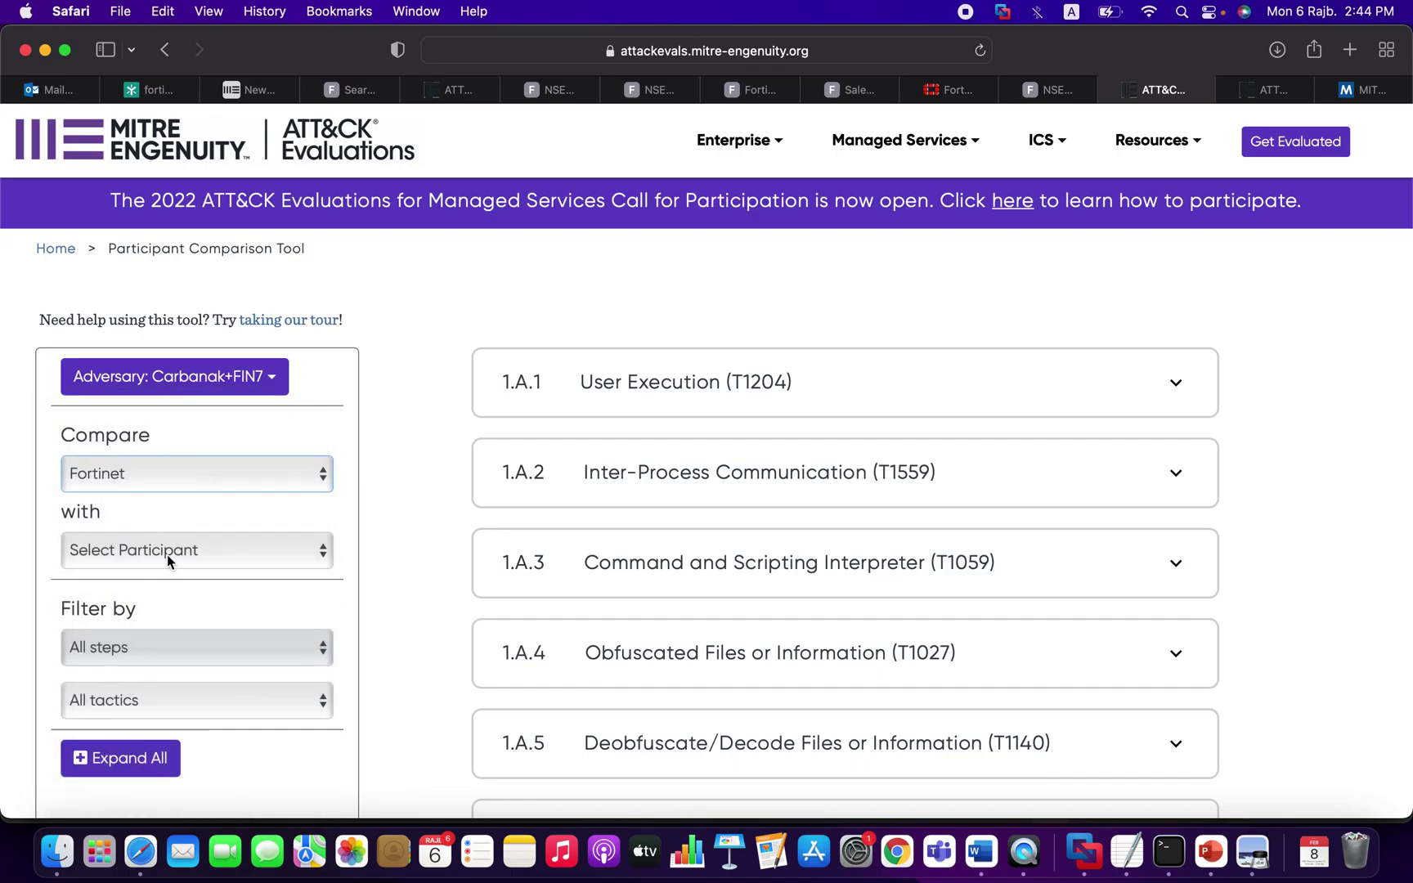
{"action": "left_click", "coordinate": [167, 556]}
{"action": "scroll", "coordinate": [188, 600], "scroll_direction": "down", "scroll_amount": 3}
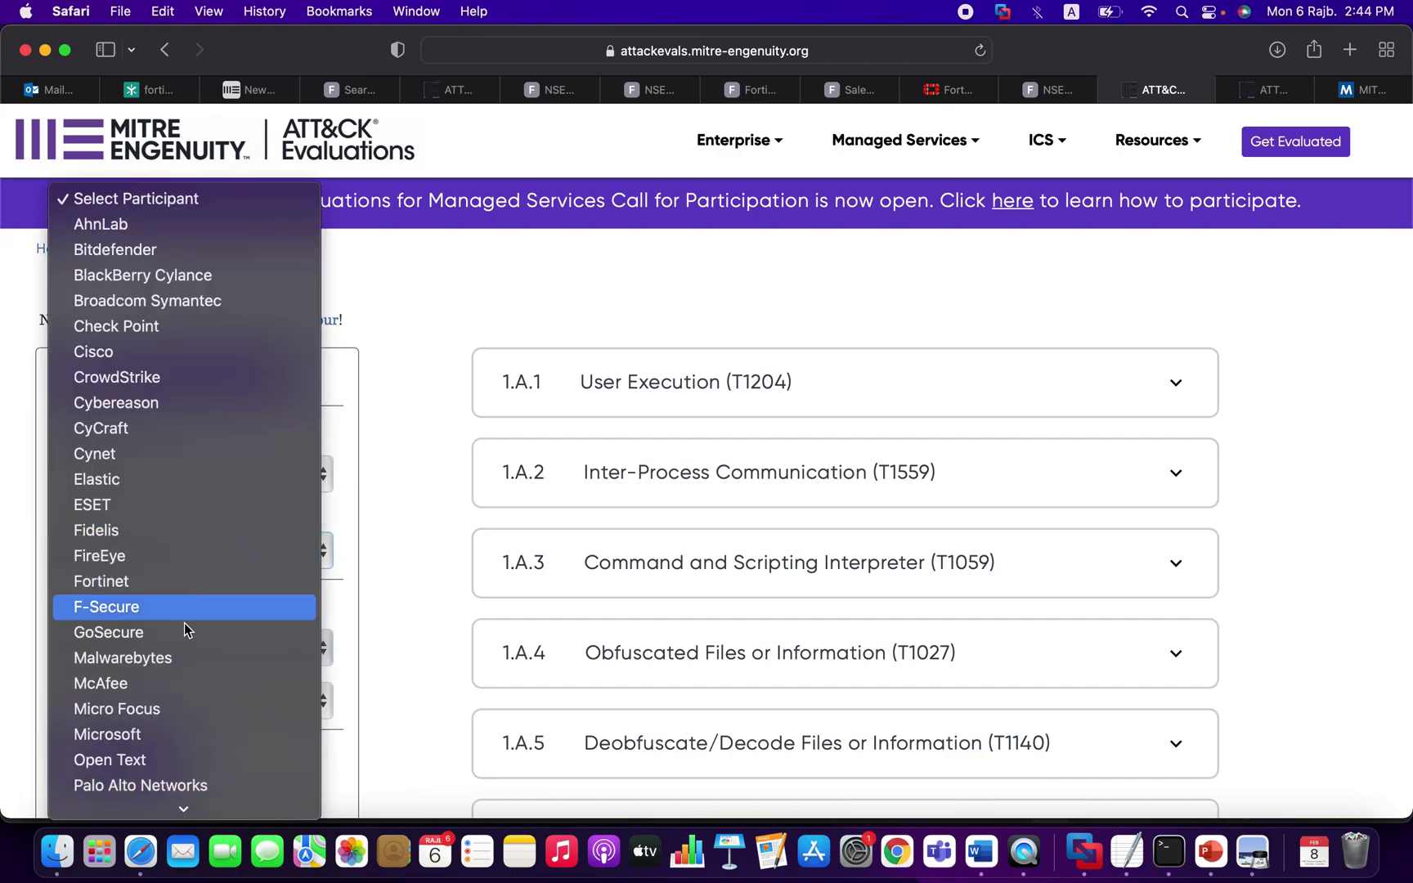
{"action": "left_click", "coordinate": [195, 784]}
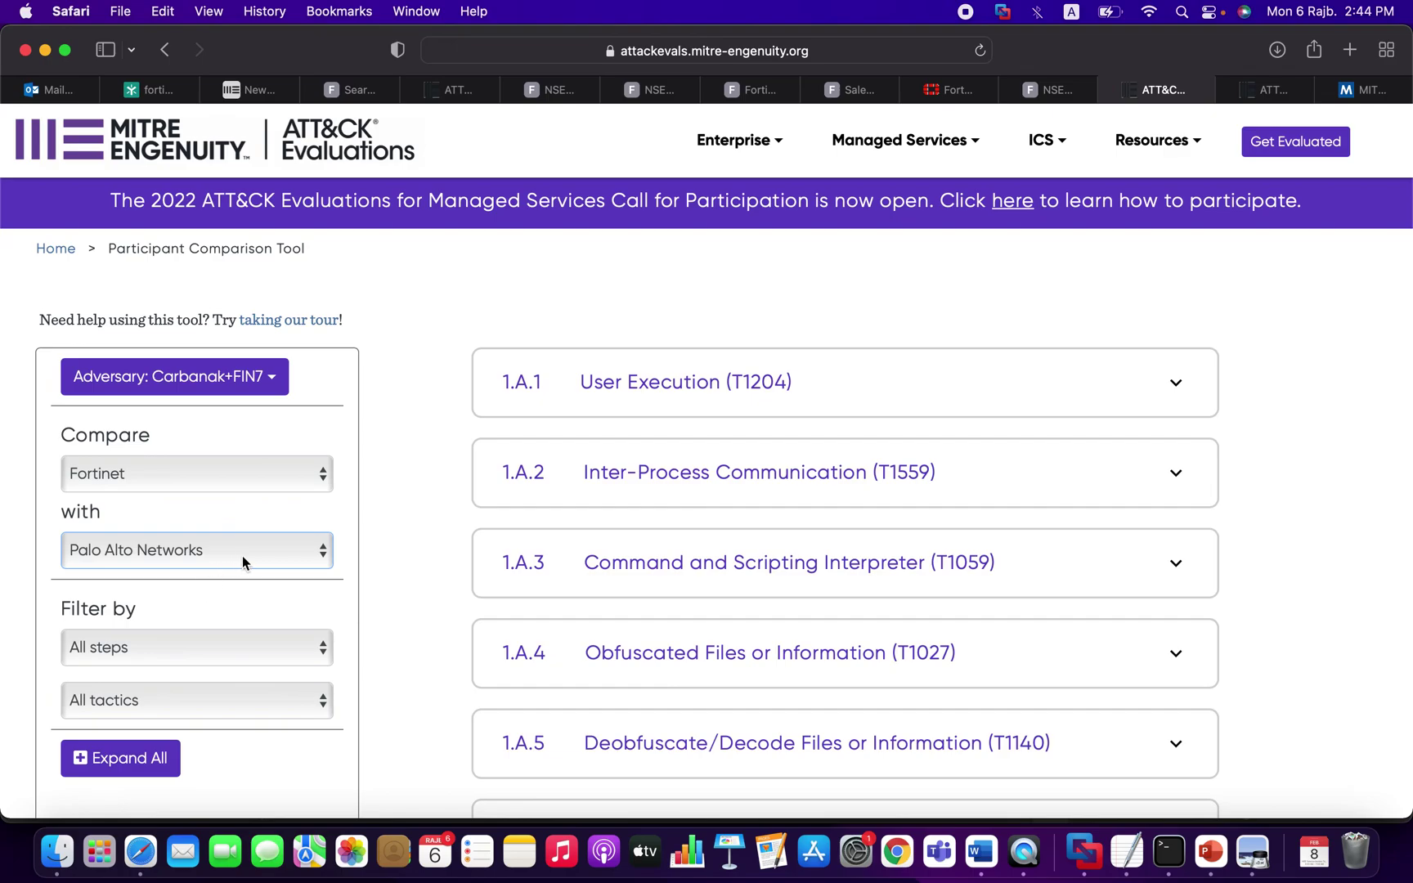
- Filter the comparison to 'Different steps only'
{"action": "left_click", "coordinate": [238, 655]}
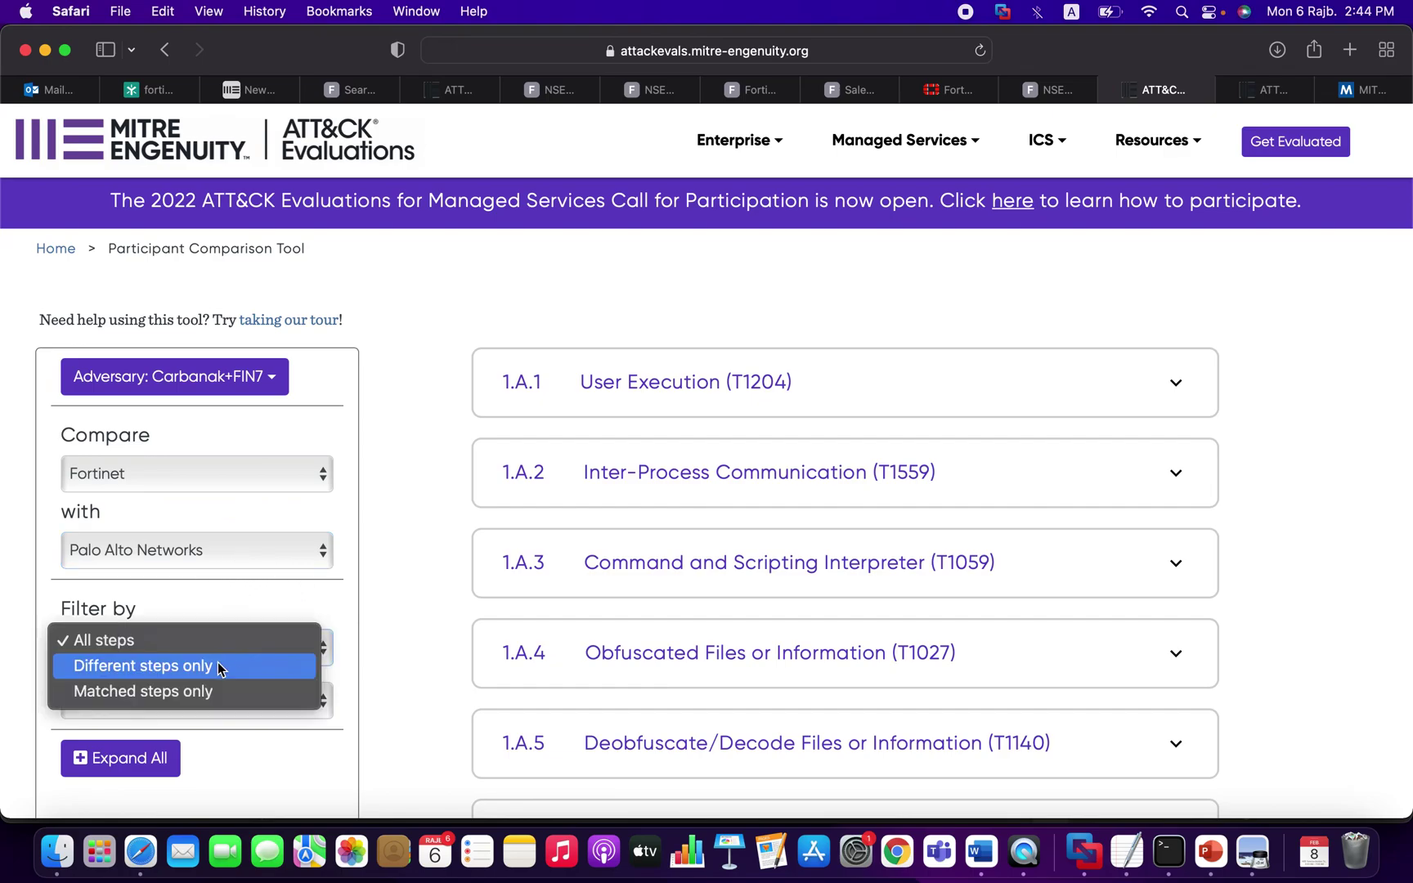
{"action": "left_click", "coordinate": [165, 668]}
{"action": "scroll", "coordinate": [204, 693], "scroll_direction": "down", "scroll_amount": 1}
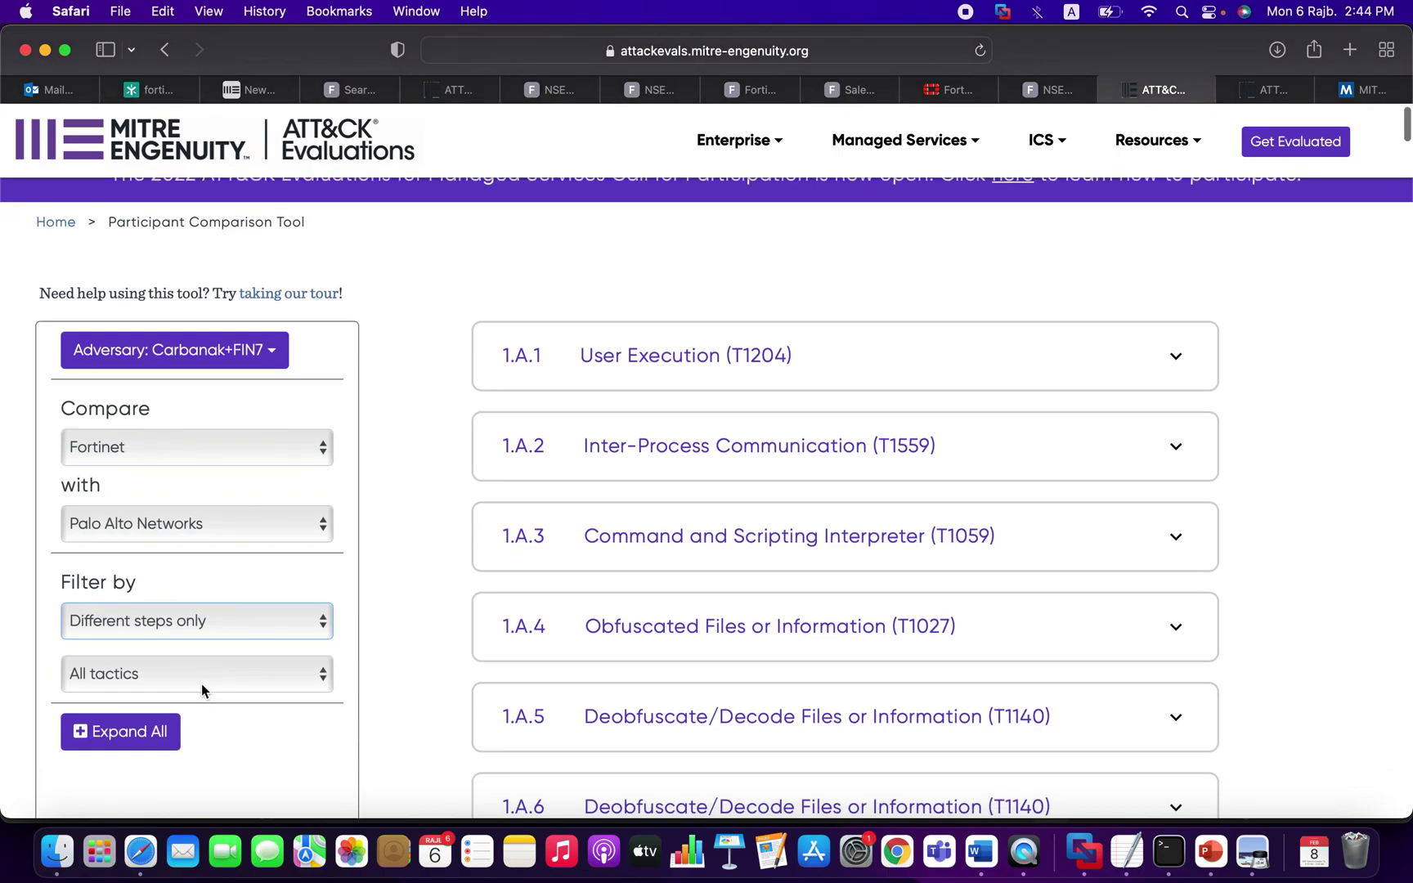
{"action": "left_click", "coordinate": [205, 677]}
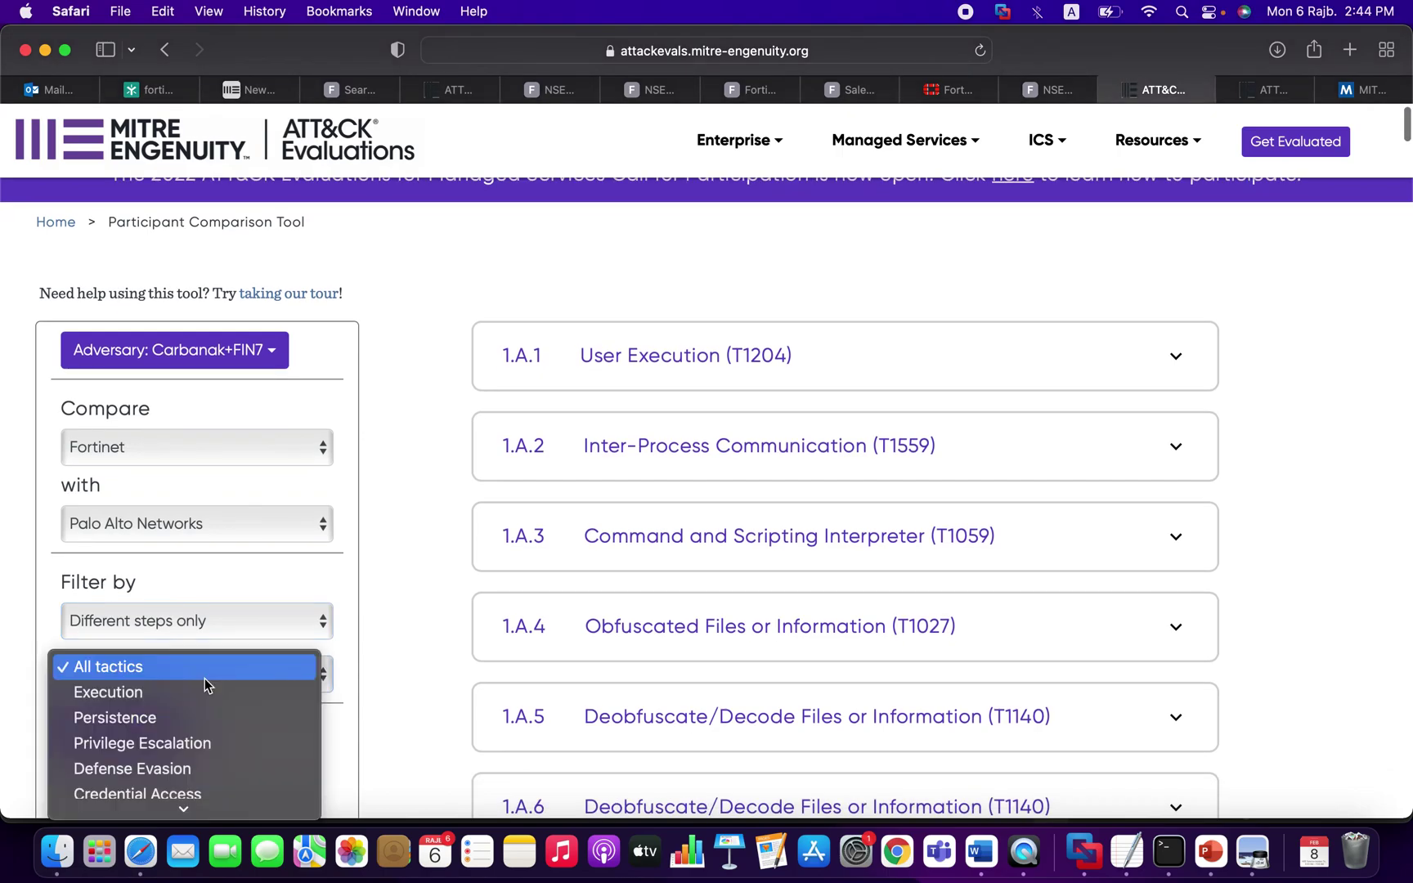
- Limit the comparison steps to the Execution tactic
{"action": "left_click", "coordinate": [164, 691]}
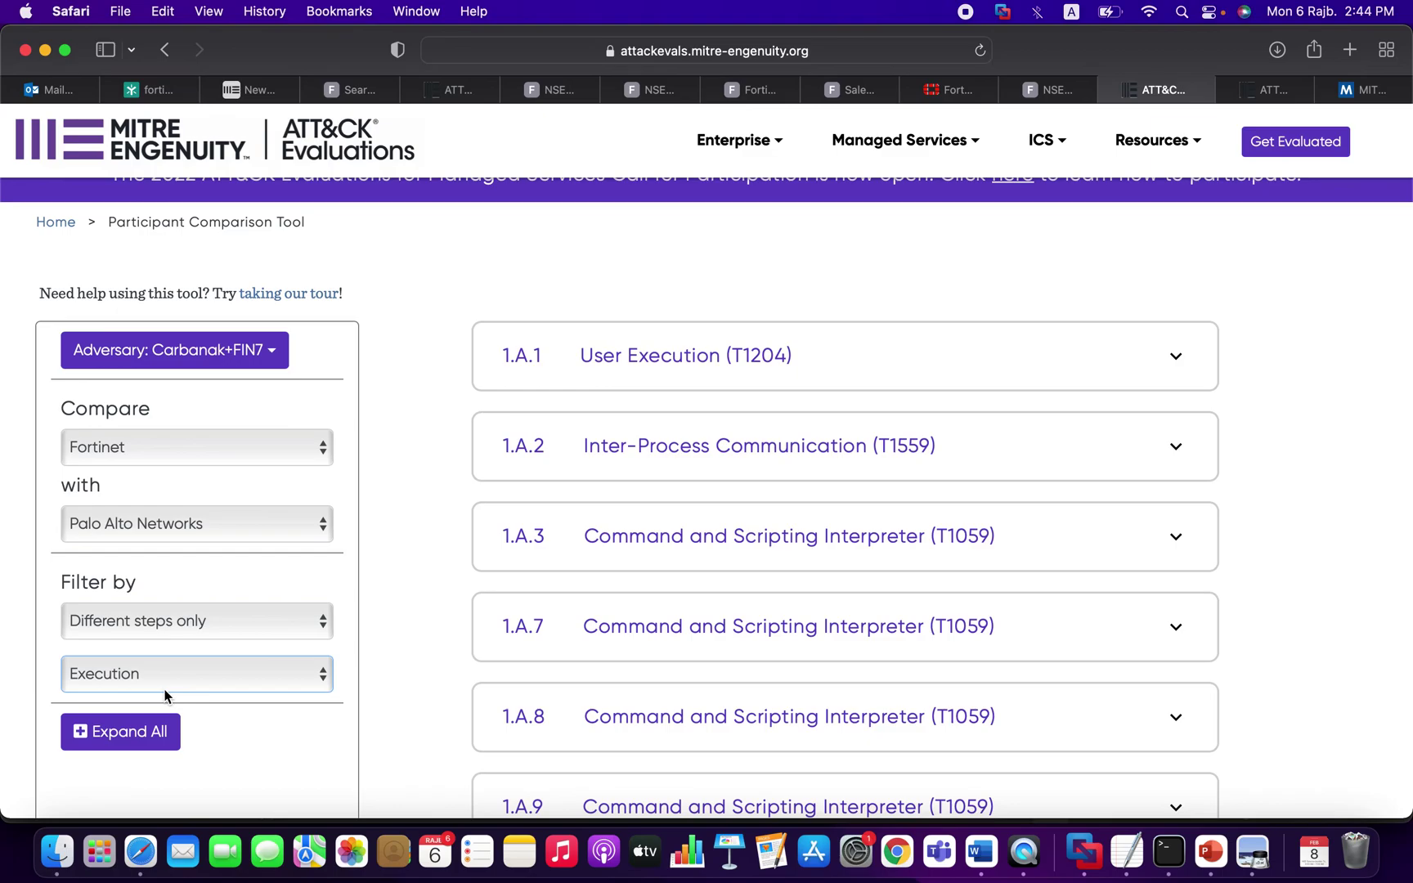
{"action": "scroll", "coordinate": [627, 620], "scroll_direction": "down", "scroll_amount": 2}
{"action": "scroll", "coordinate": [630, 615], "scroll_direction": "up", "scroll_amount": 1}
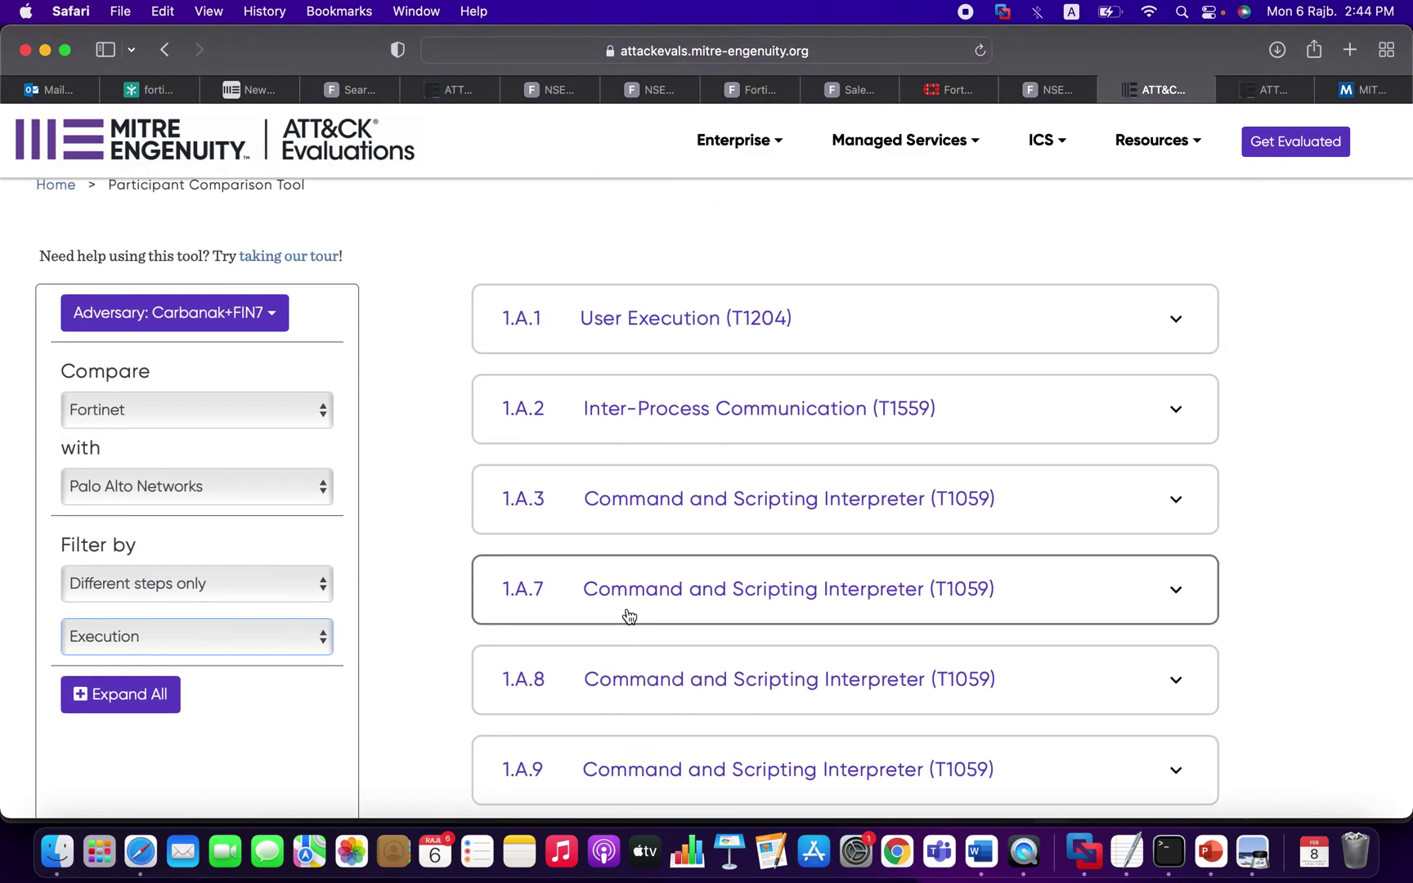
- Expand step 1.A.1 User Execution (T1204) to show both vendors' detections
{"action": "left_click", "coordinate": [150, 695]}
{"action": "left_click", "coordinate": [150, 695]}
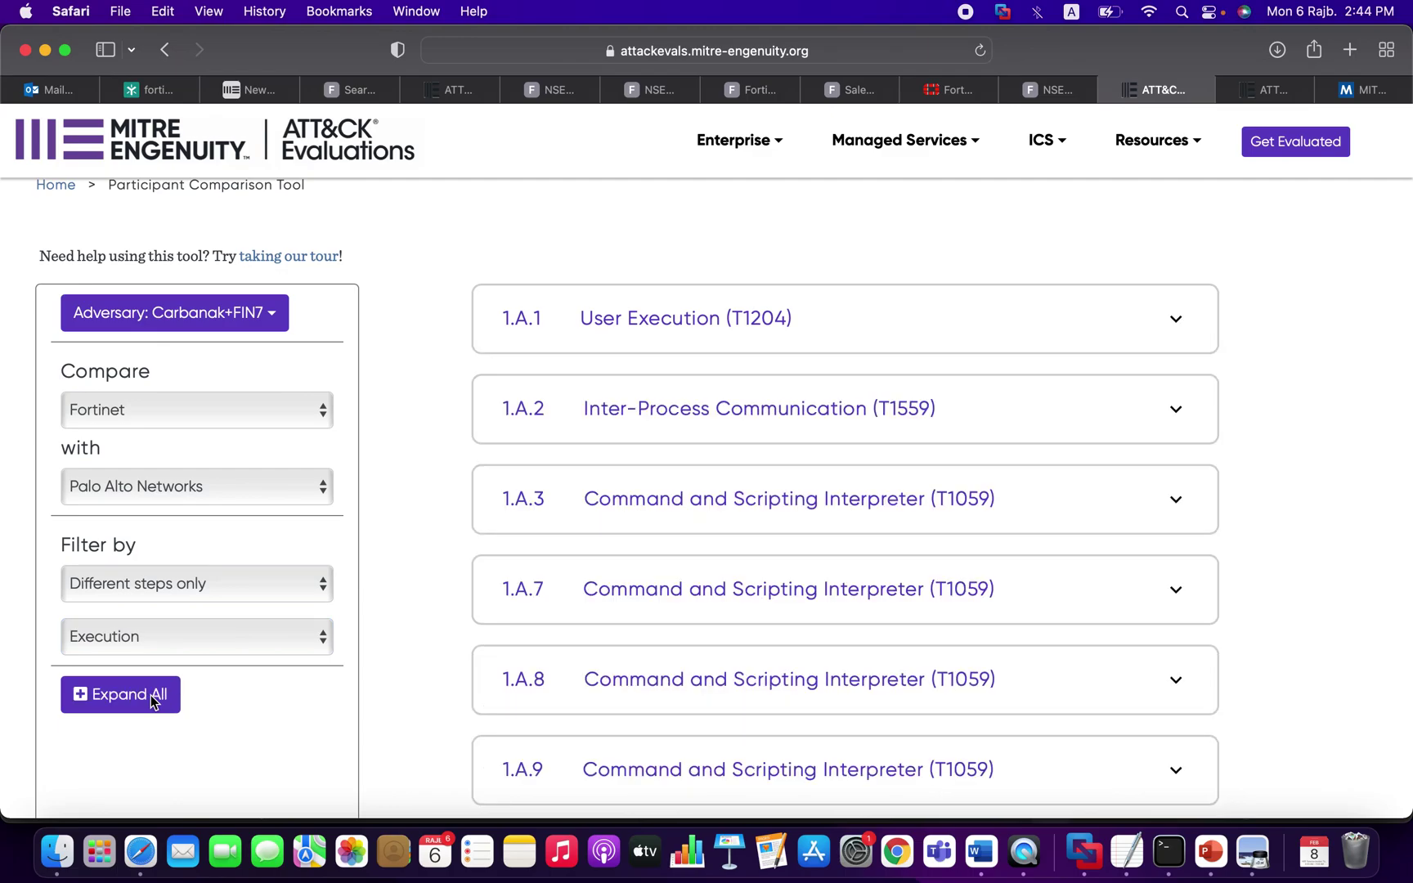
{"action": "left_click", "coordinate": [847, 326]}
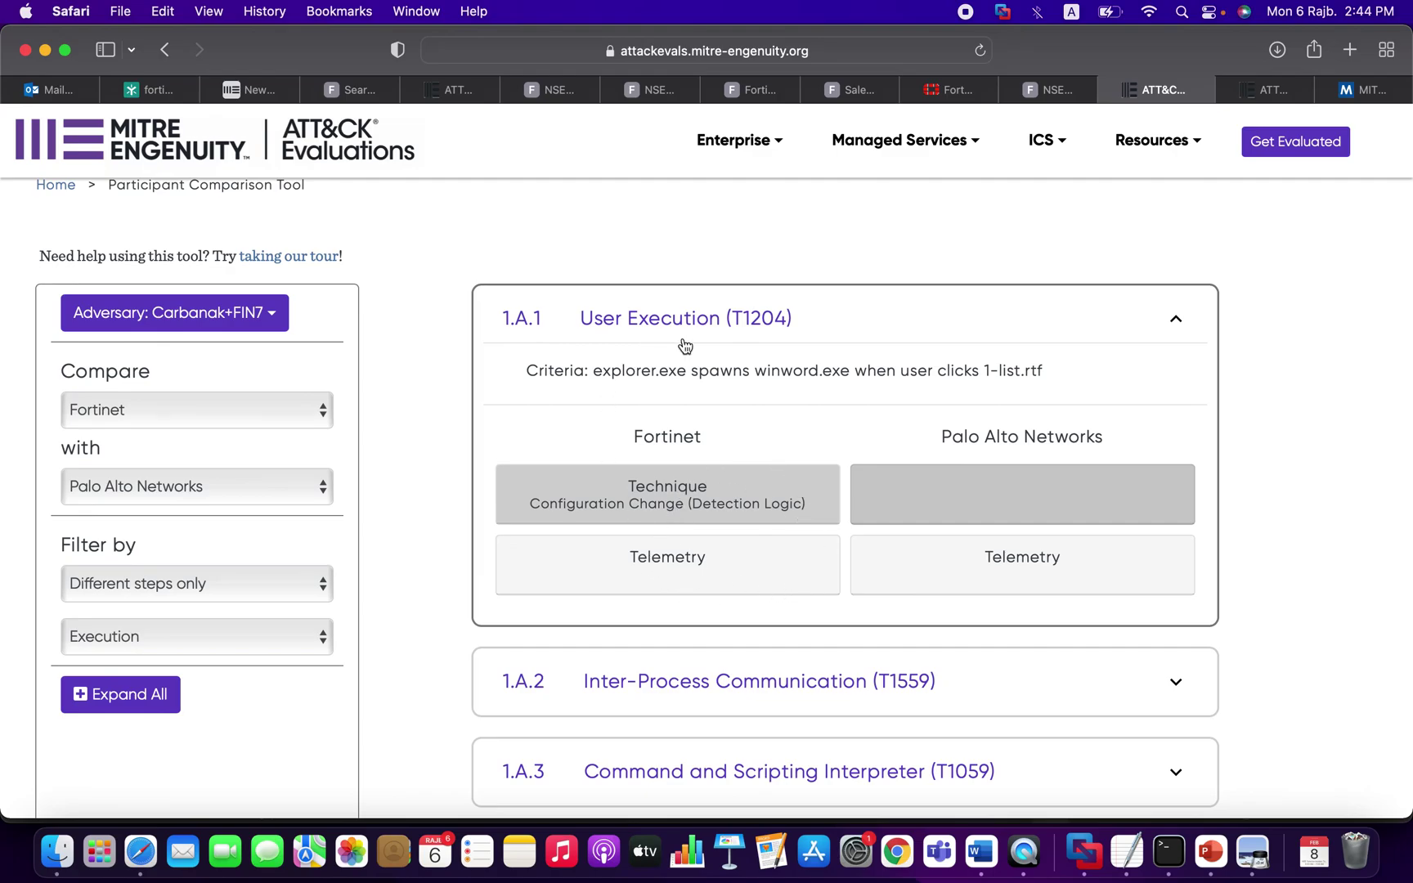
{"action": "scroll", "coordinate": [721, 609], "scroll_direction": "down", "scroll_amount": 2}
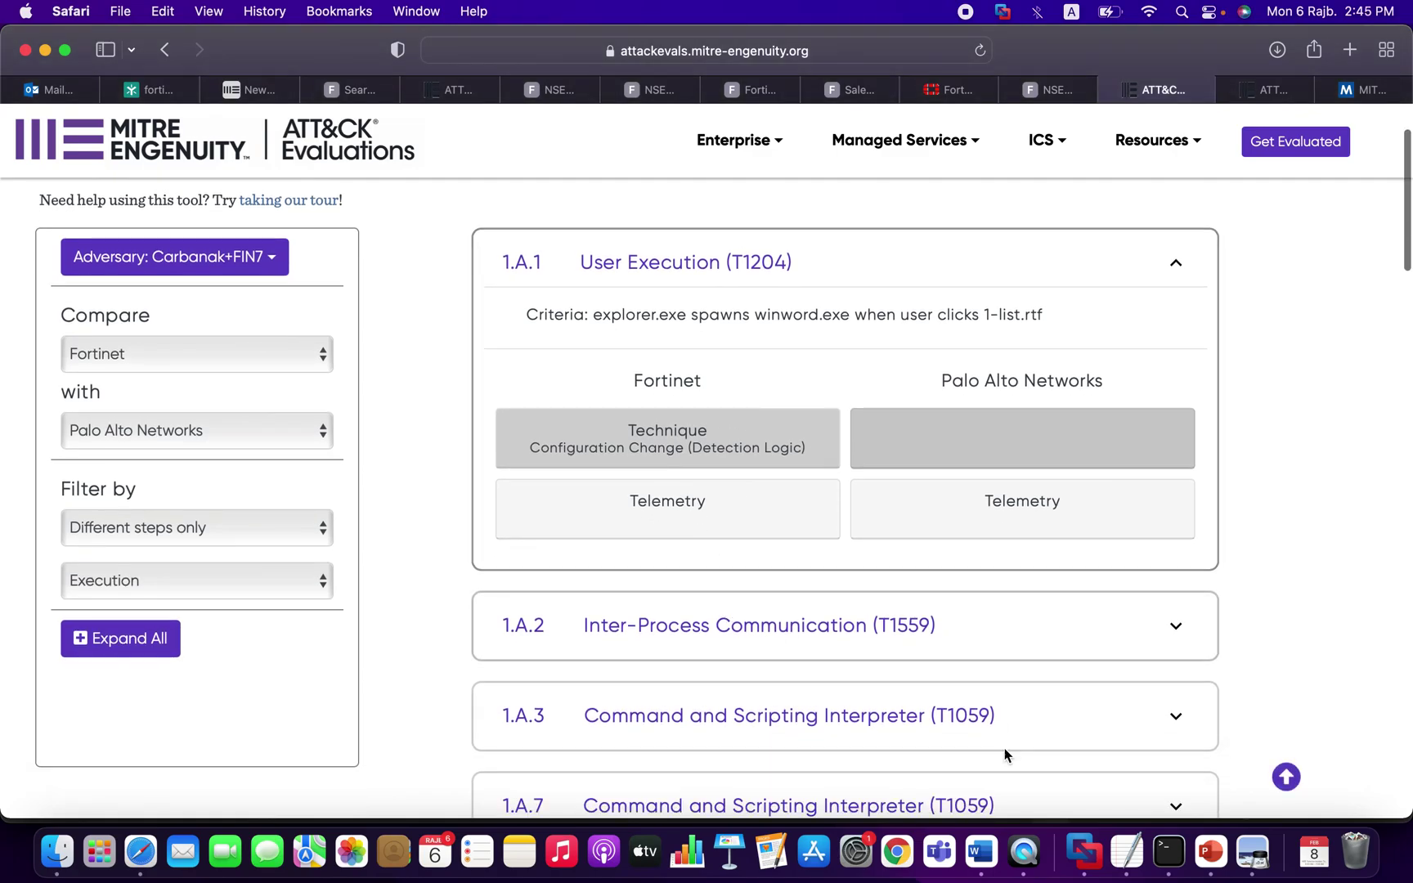
- Bring the TextEdit detection-category notes to the front and reposition the window
{"action": "left_click", "coordinate": [1127, 851]}
{"action": "left_click_drag", "start_coordinate": [259, 74], "coordinate": [487, 479]}
{"action": "scroll", "coordinate": [536, 388], "scroll_direction": "down", "scroll_amount": 3}
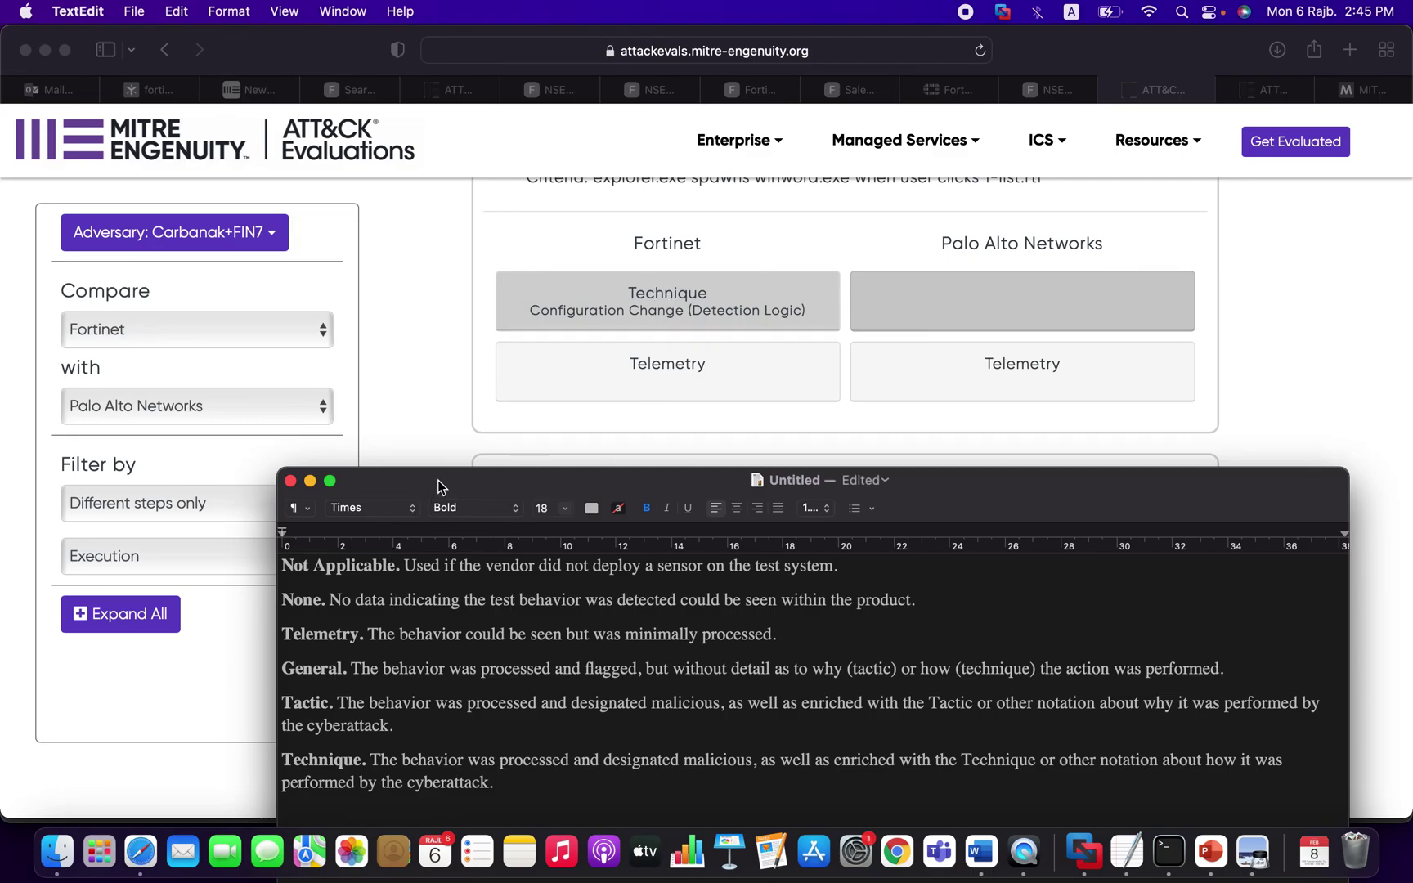
{"action": "left_click_drag", "start_coordinate": [442, 477], "coordinate": [459, 414]}
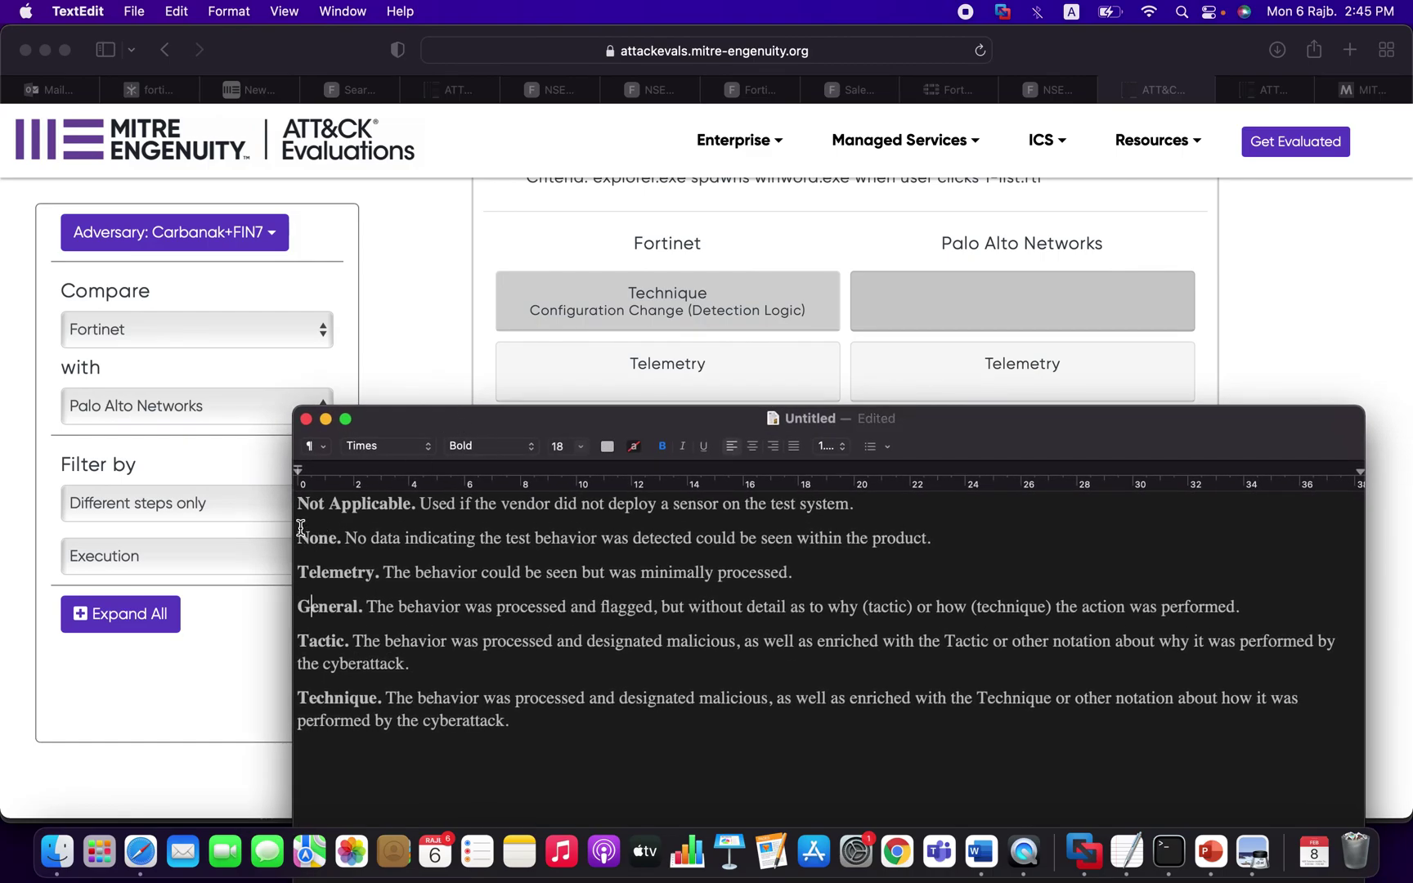
- Highlight the Not Applicable, None, Telemetry and General category entries in the notes
{"action": "left_click_drag", "start_coordinate": [300, 507], "coordinate": [850, 506]}
{"action": "left_click", "coordinate": [424, 503]}
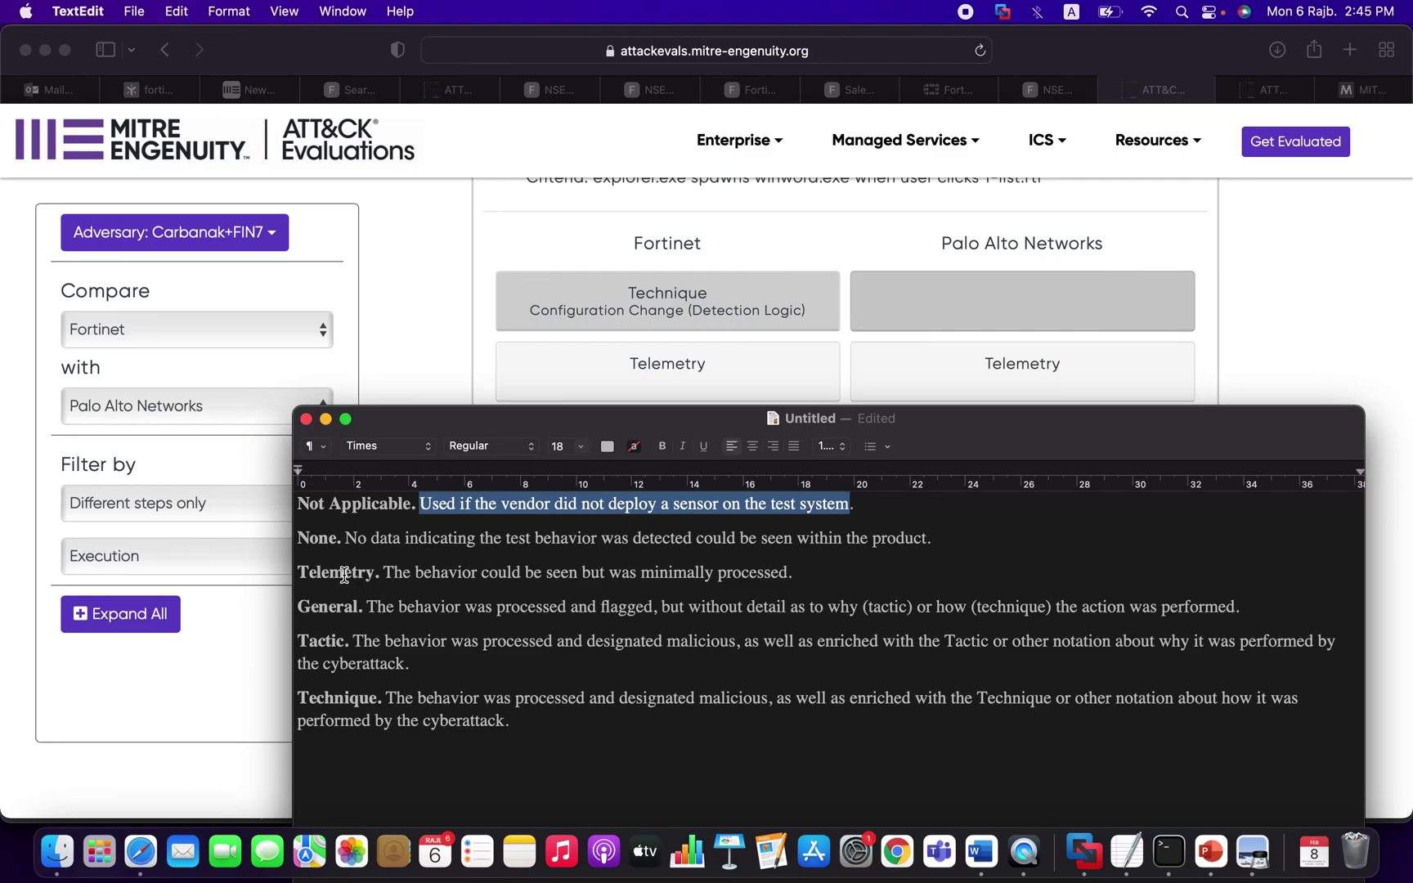
{"action": "left_click", "coordinate": [298, 571]}
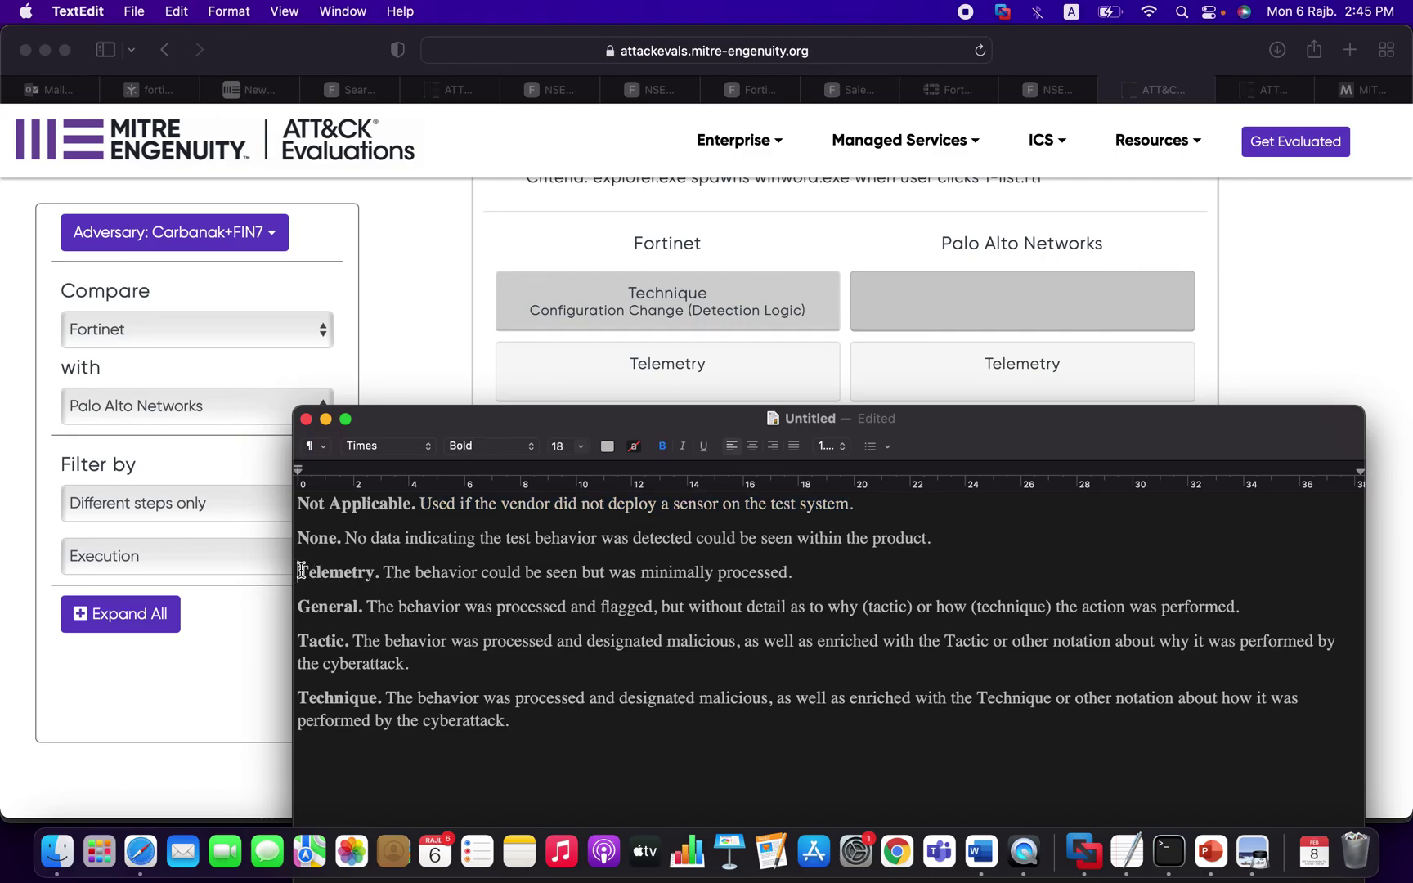
{"action": "double_click", "coordinate": [318, 538]}
{"action": "double_click", "coordinate": [328, 572]}
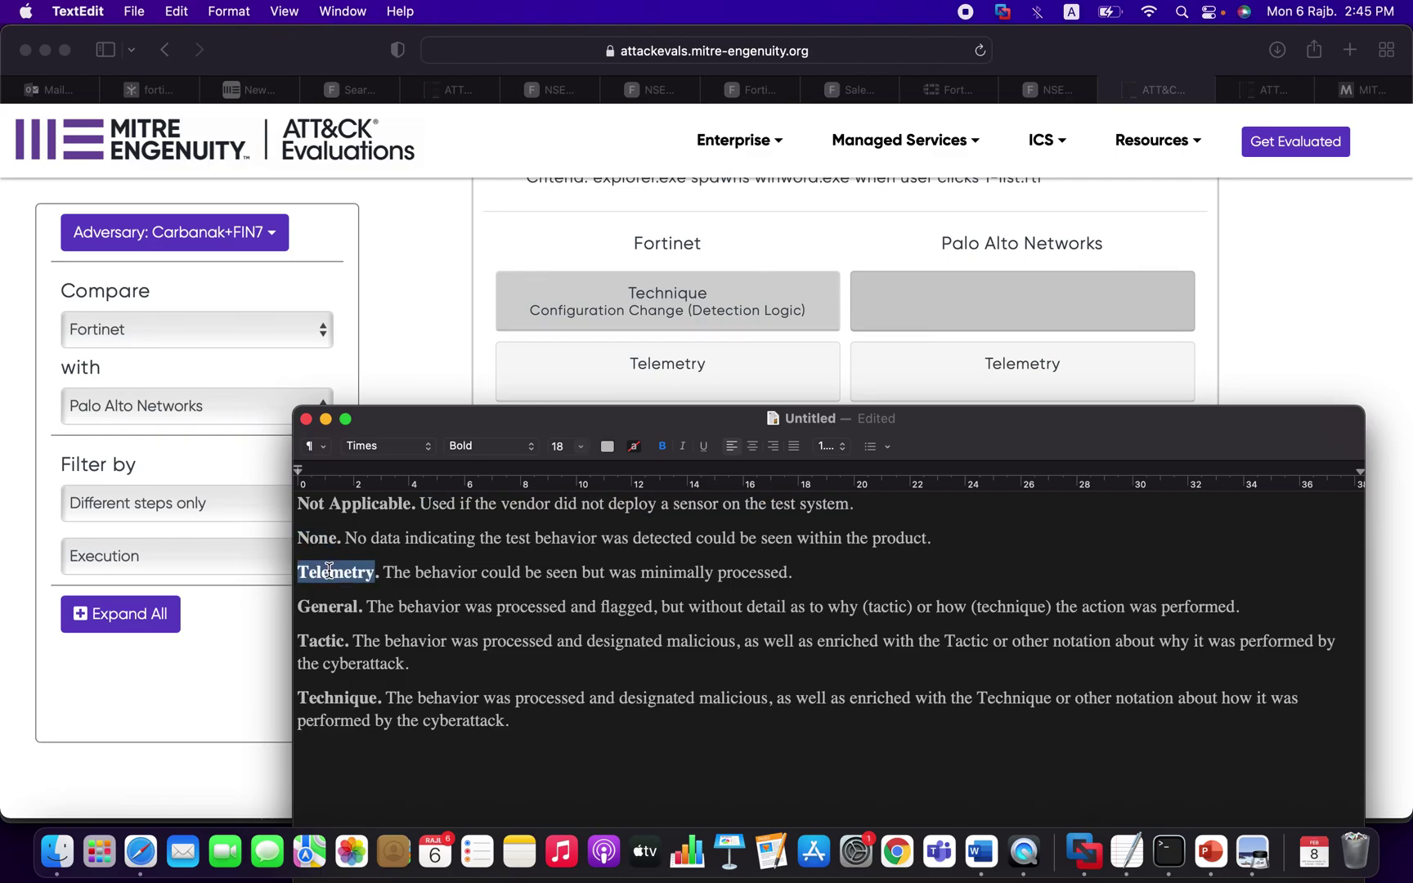
{"action": "double_click", "coordinate": [329, 606]}
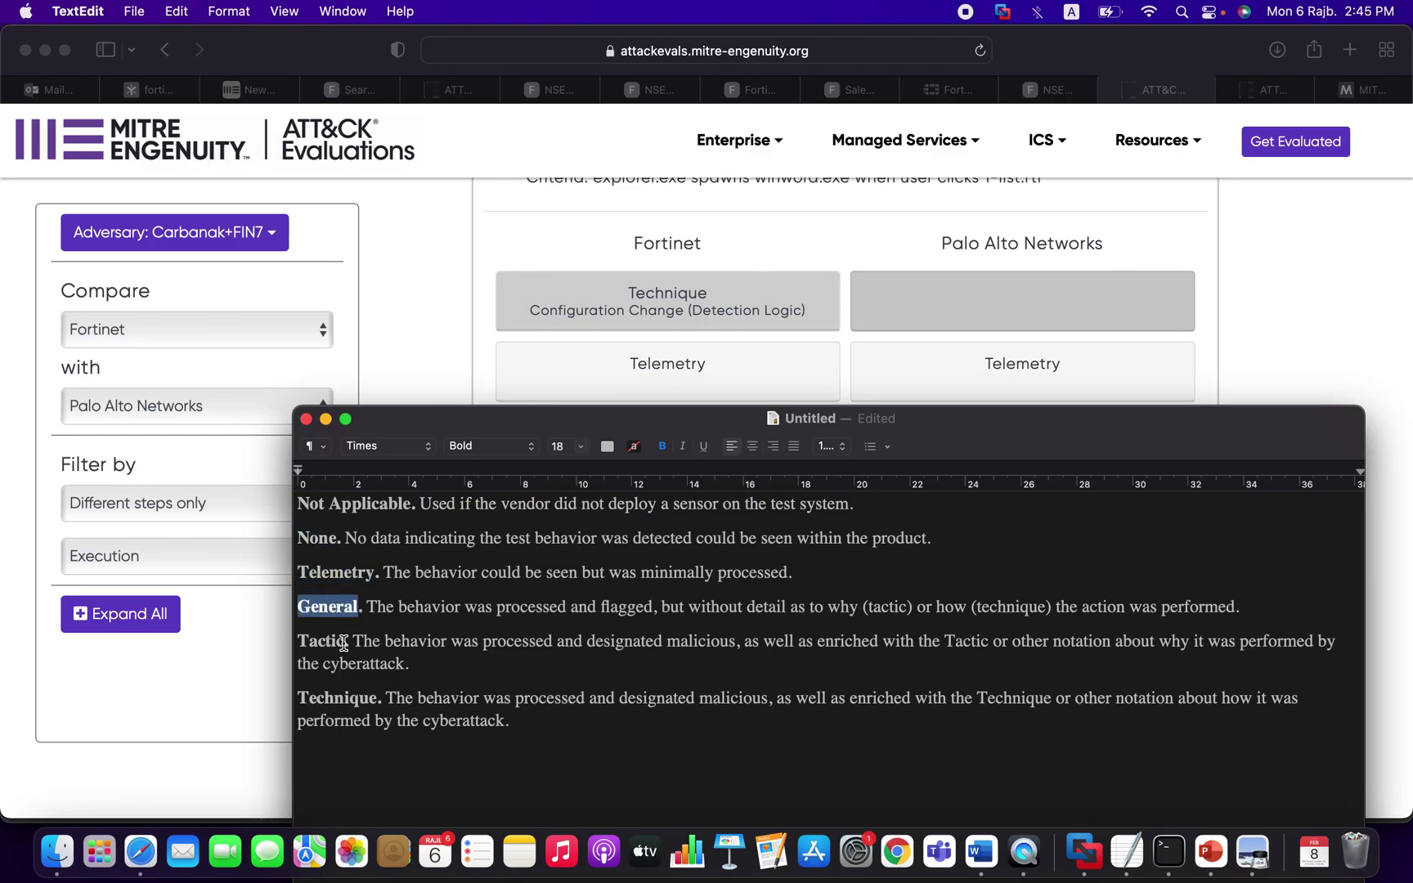
{"action": "double_click", "coordinate": [333, 571]}
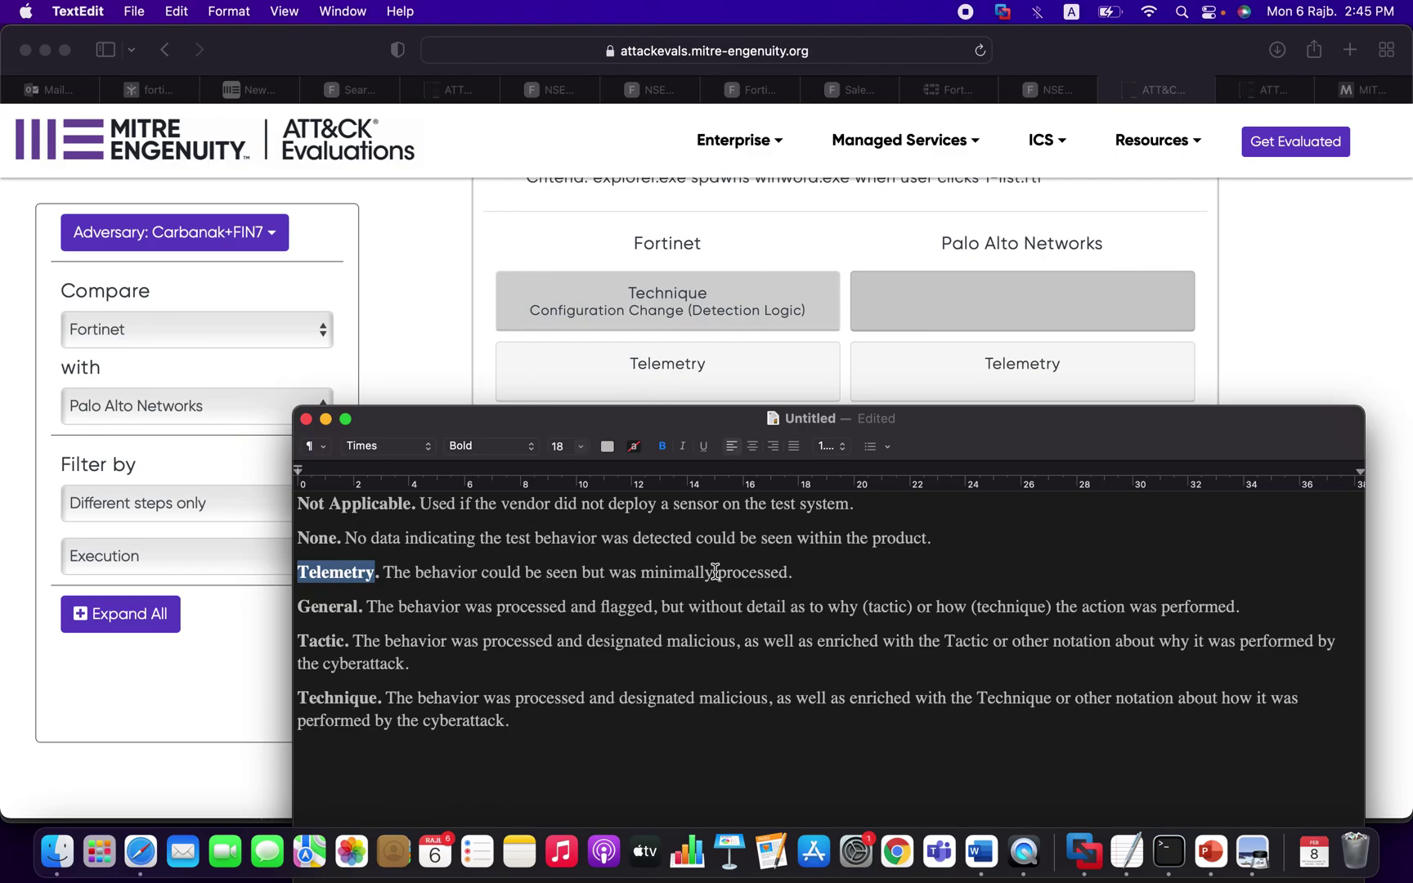
- View Fortinet's 1.A.1 telemetry evidence screenshot, then close it to return to the comparison
{"action": "left_click", "coordinate": [666, 373]}
{"action": "left_click", "coordinate": [668, 368]}
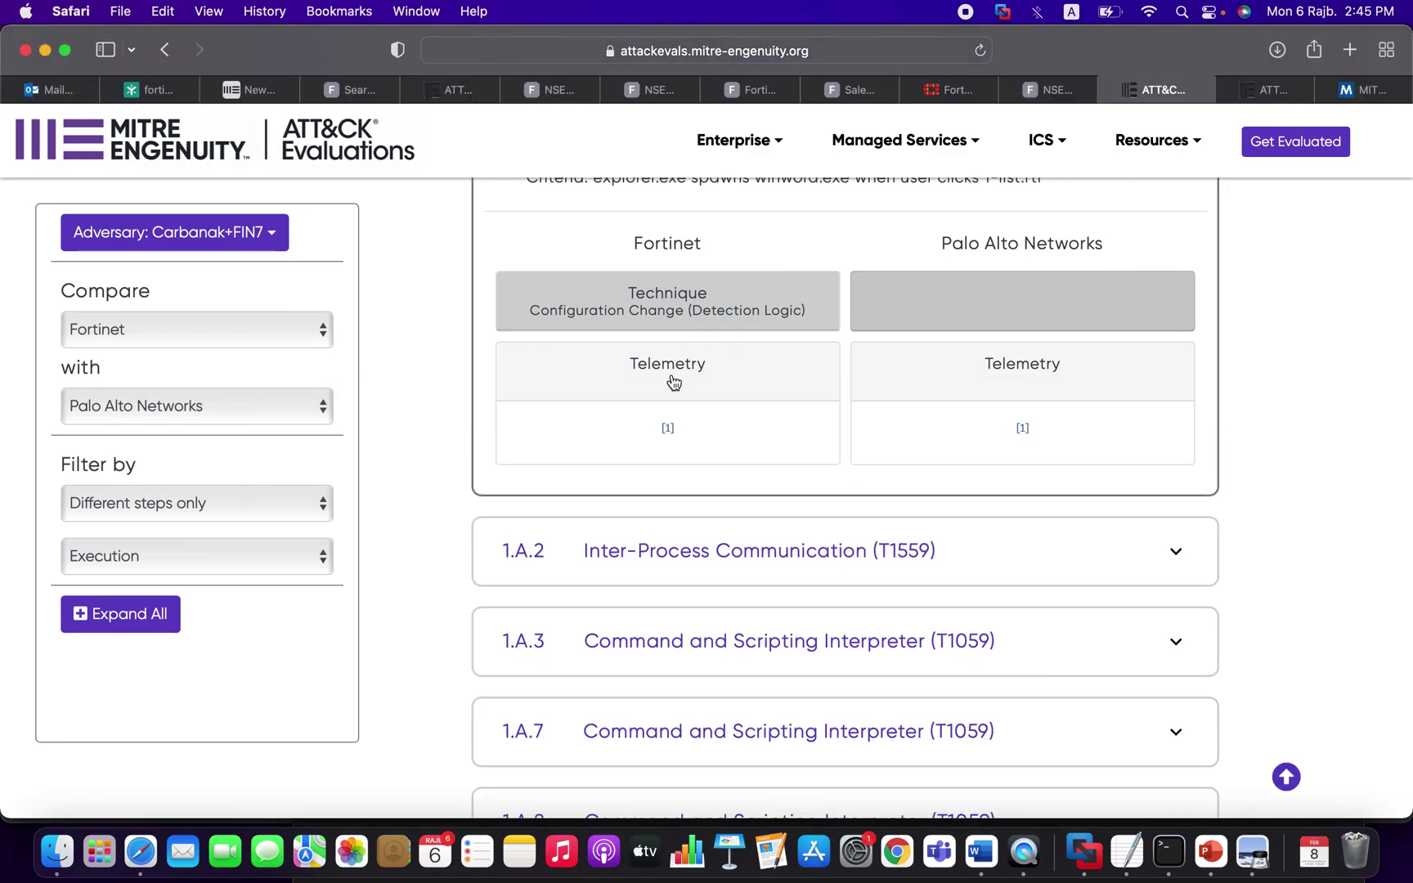
{"action": "left_click", "coordinate": [669, 428]}
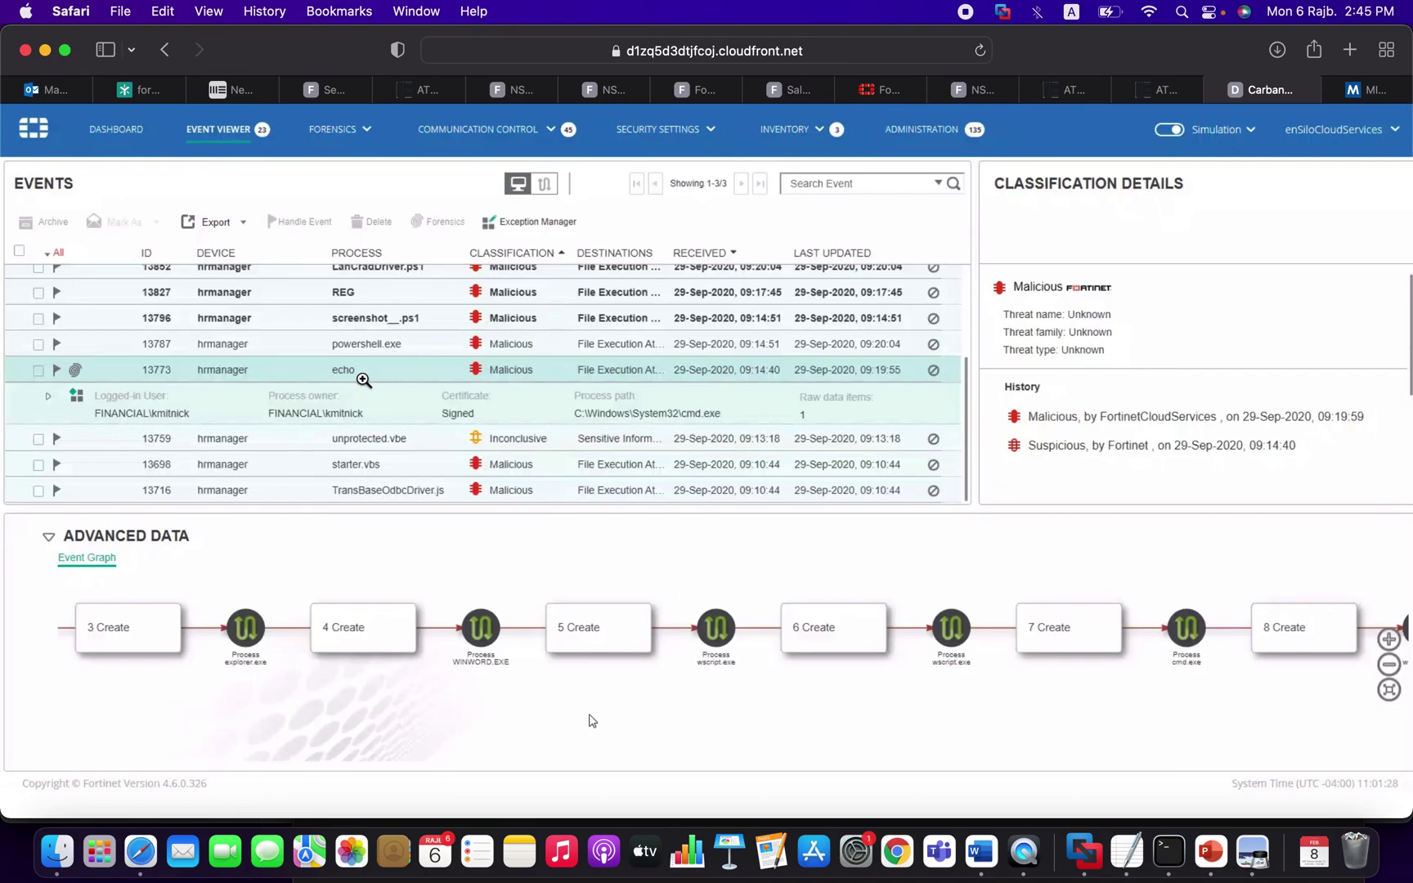
{"action": "left_click", "coordinate": [1216, 90]}
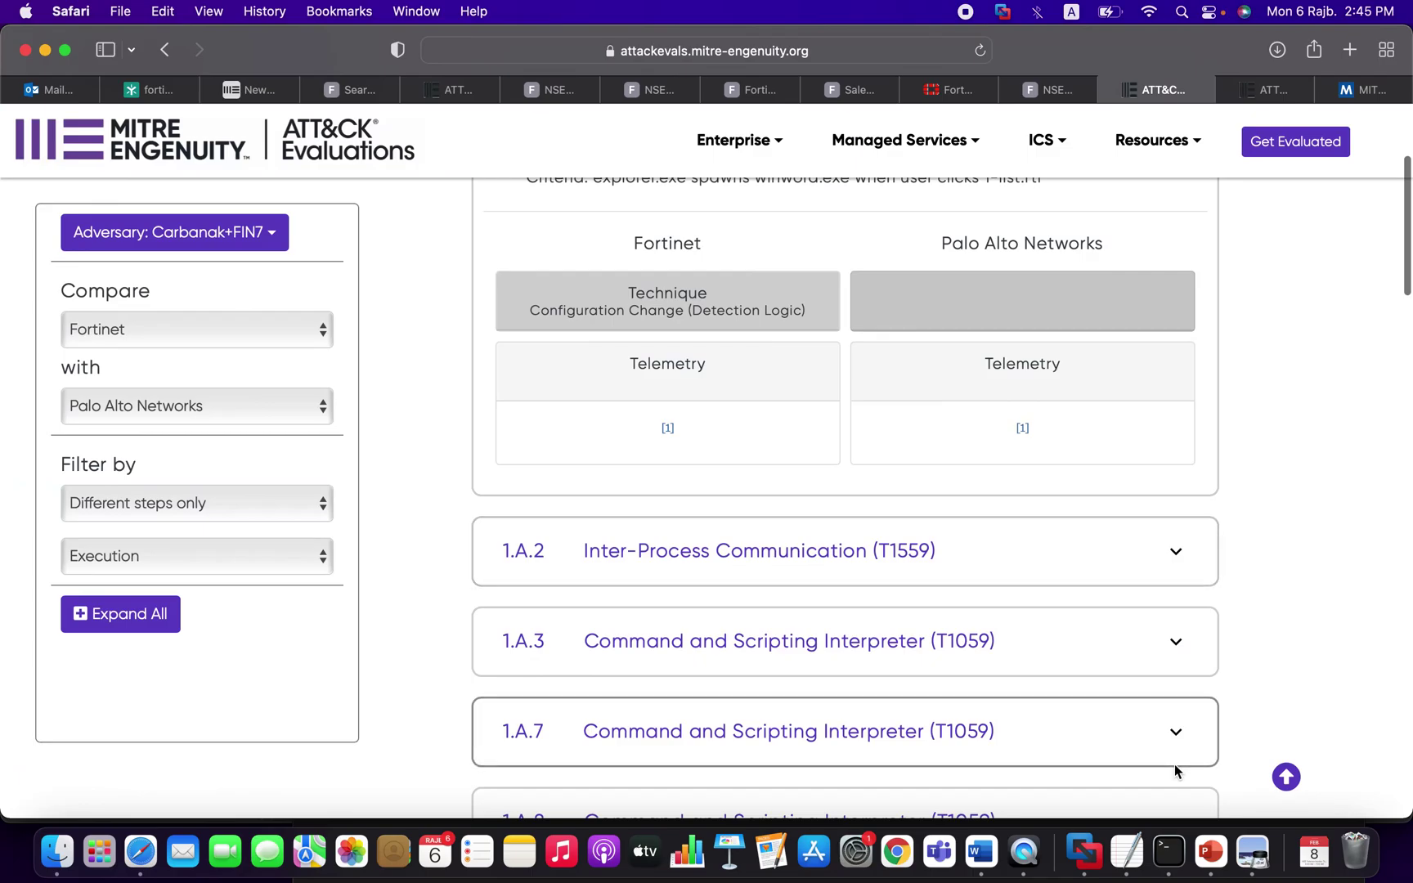
{"action": "left_click", "coordinate": [1127, 852]}
{"action": "left_click", "coordinate": [377, 606]}
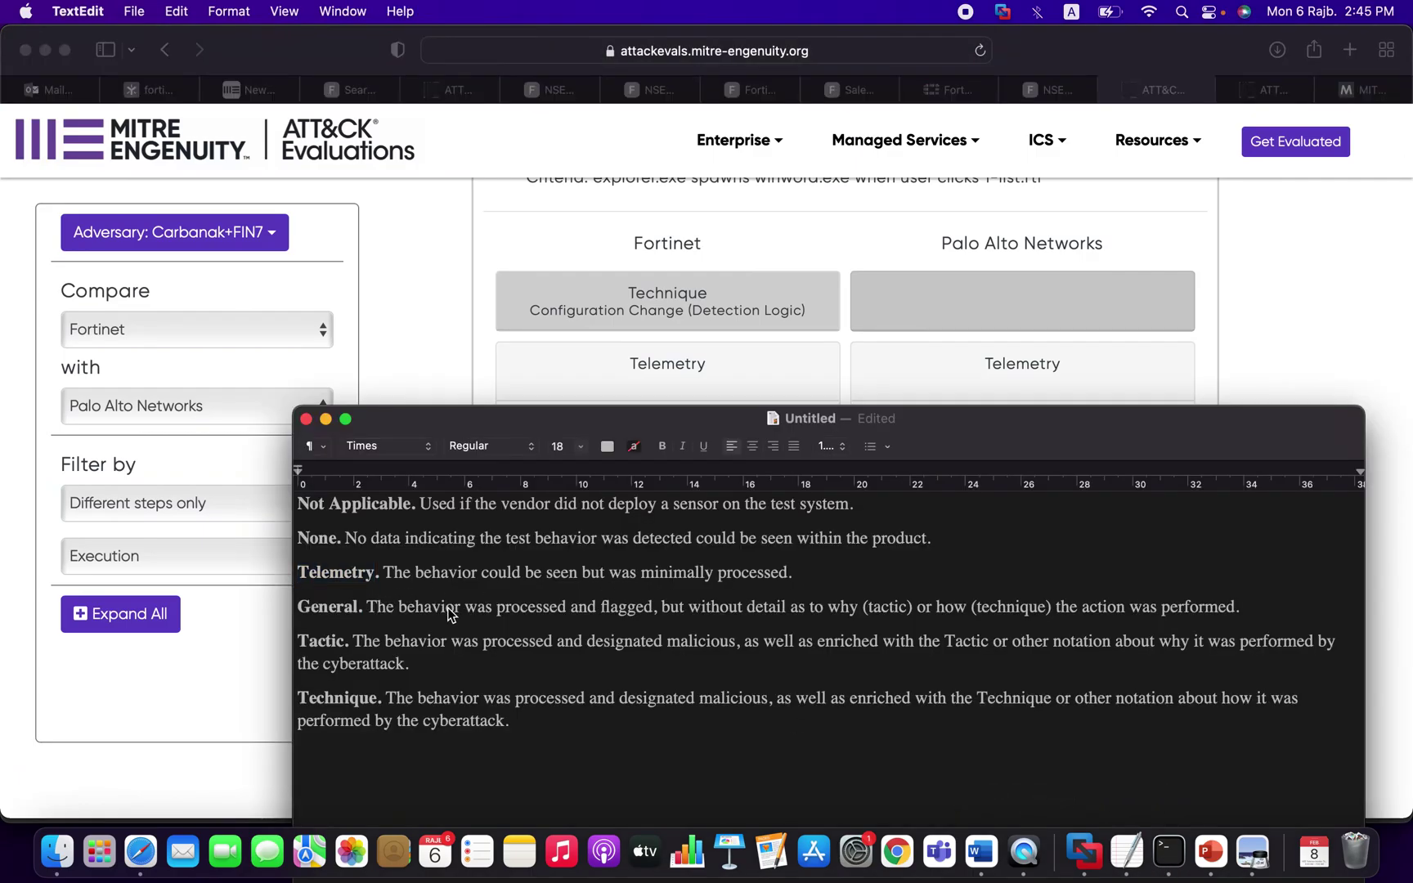
{"action": "left_click_drag", "start_coordinate": [654, 609], "coordinate": [419, 614]}
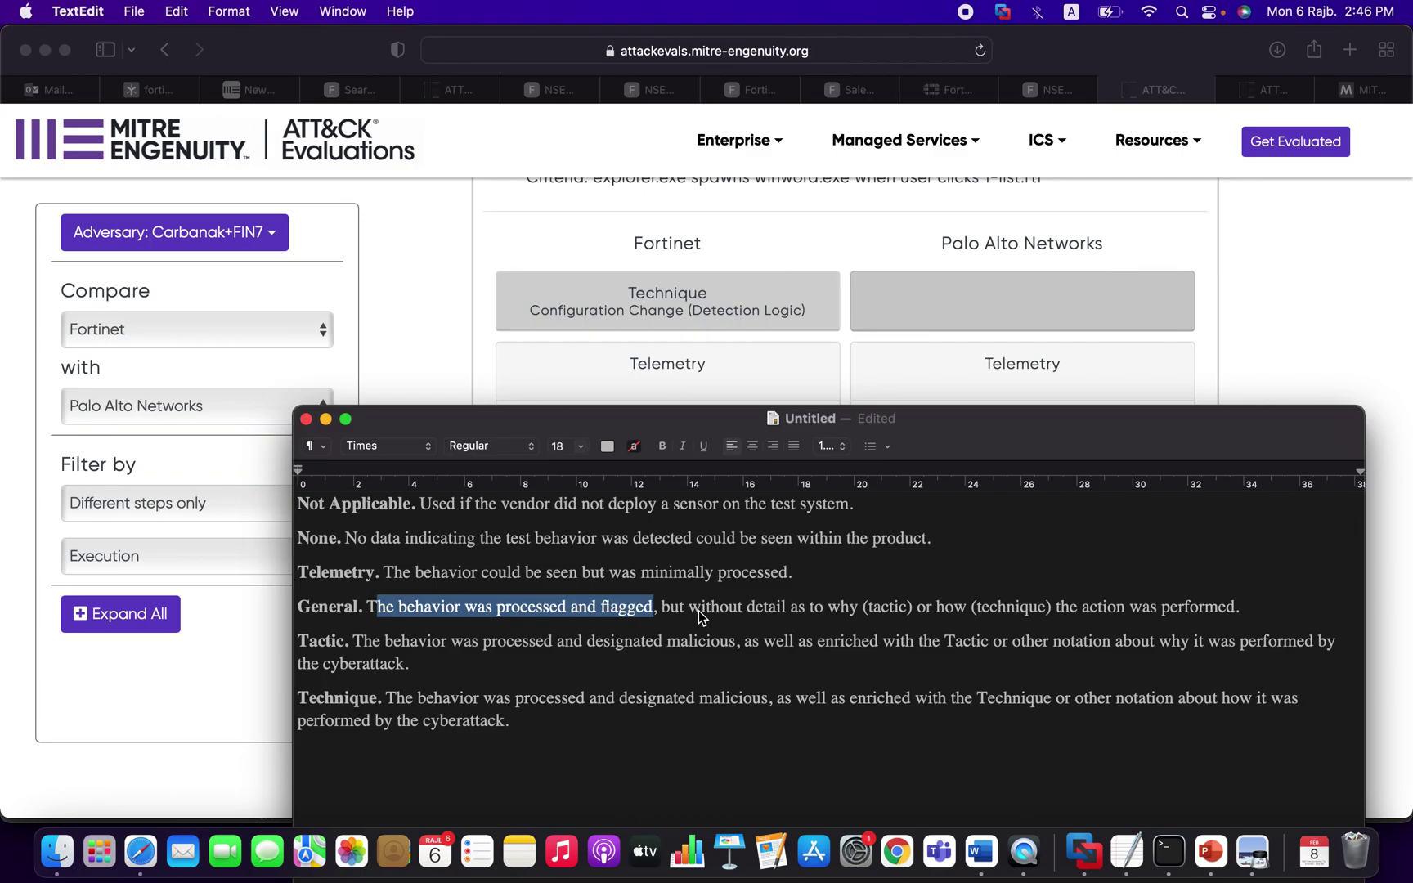
{"action": "left_click", "coordinate": [908, 608]}
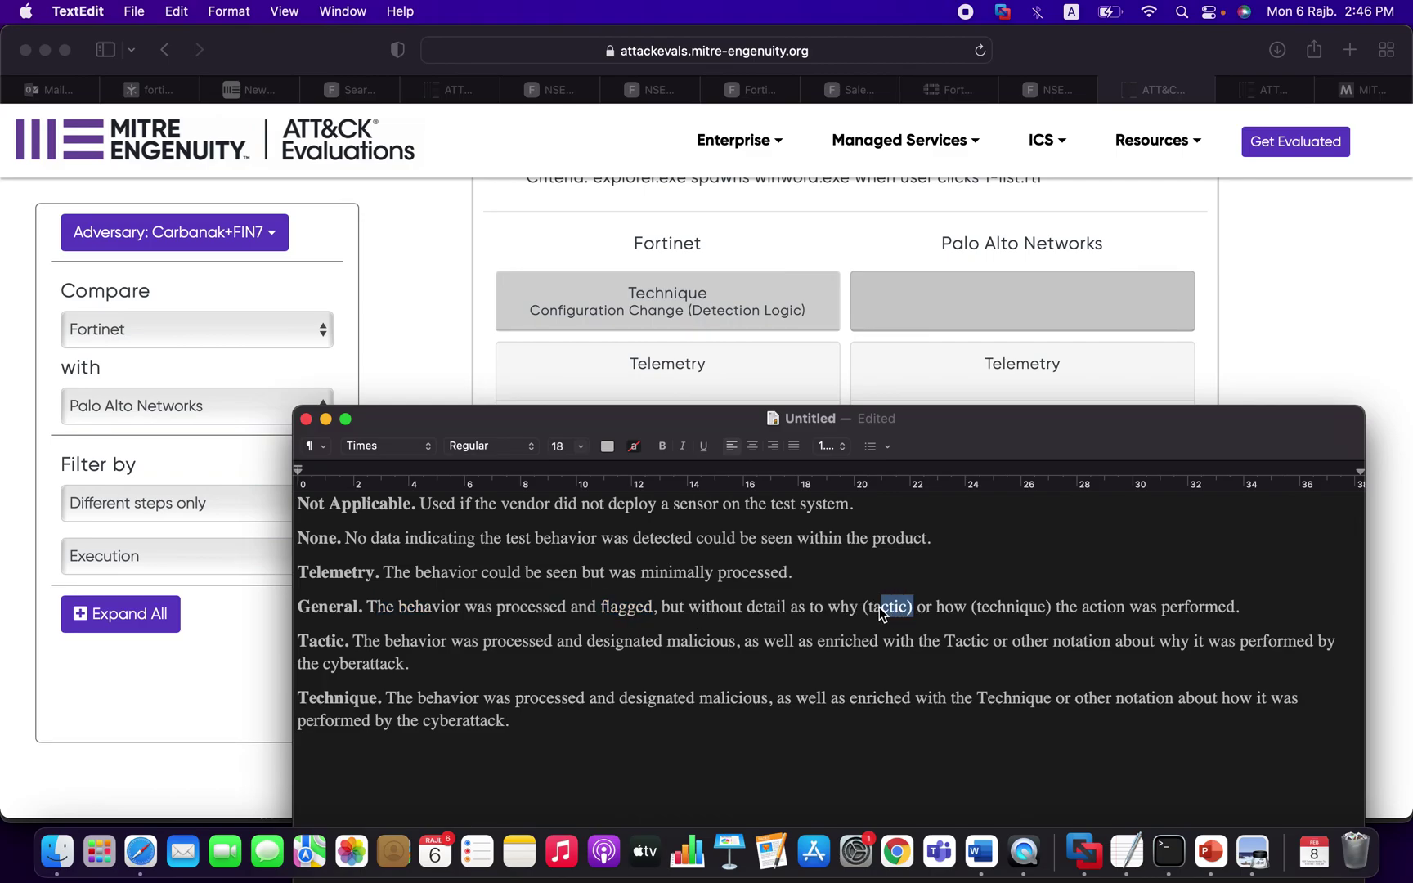
{"action": "left_click_drag", "start_coordinate": [1038, 617], "coordinate": [977, 615]}
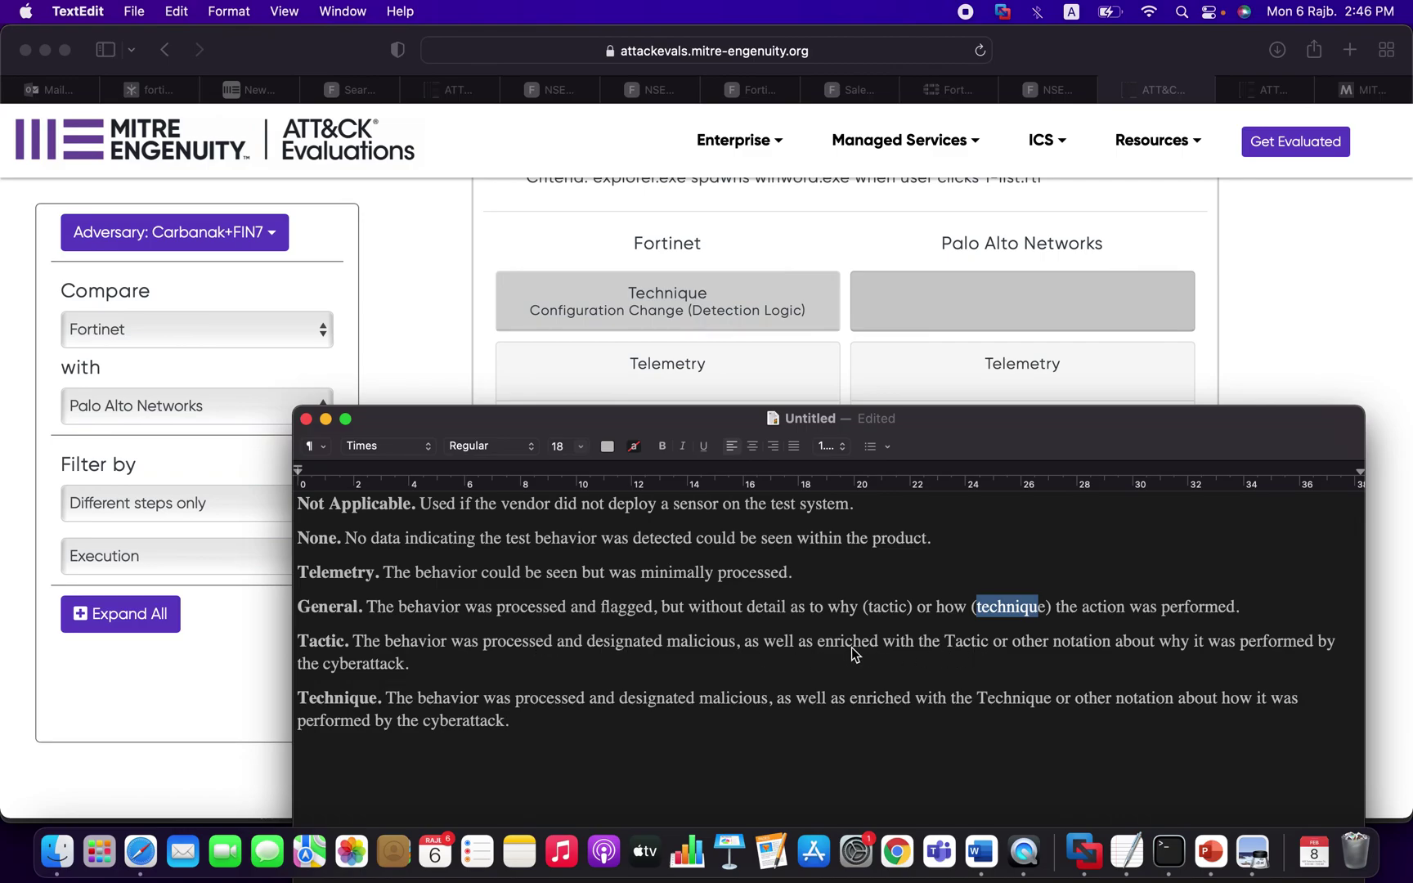
{"action": "left_click_drag", "start_coordinate": [878, 642], "coordinate": [862, 643]}
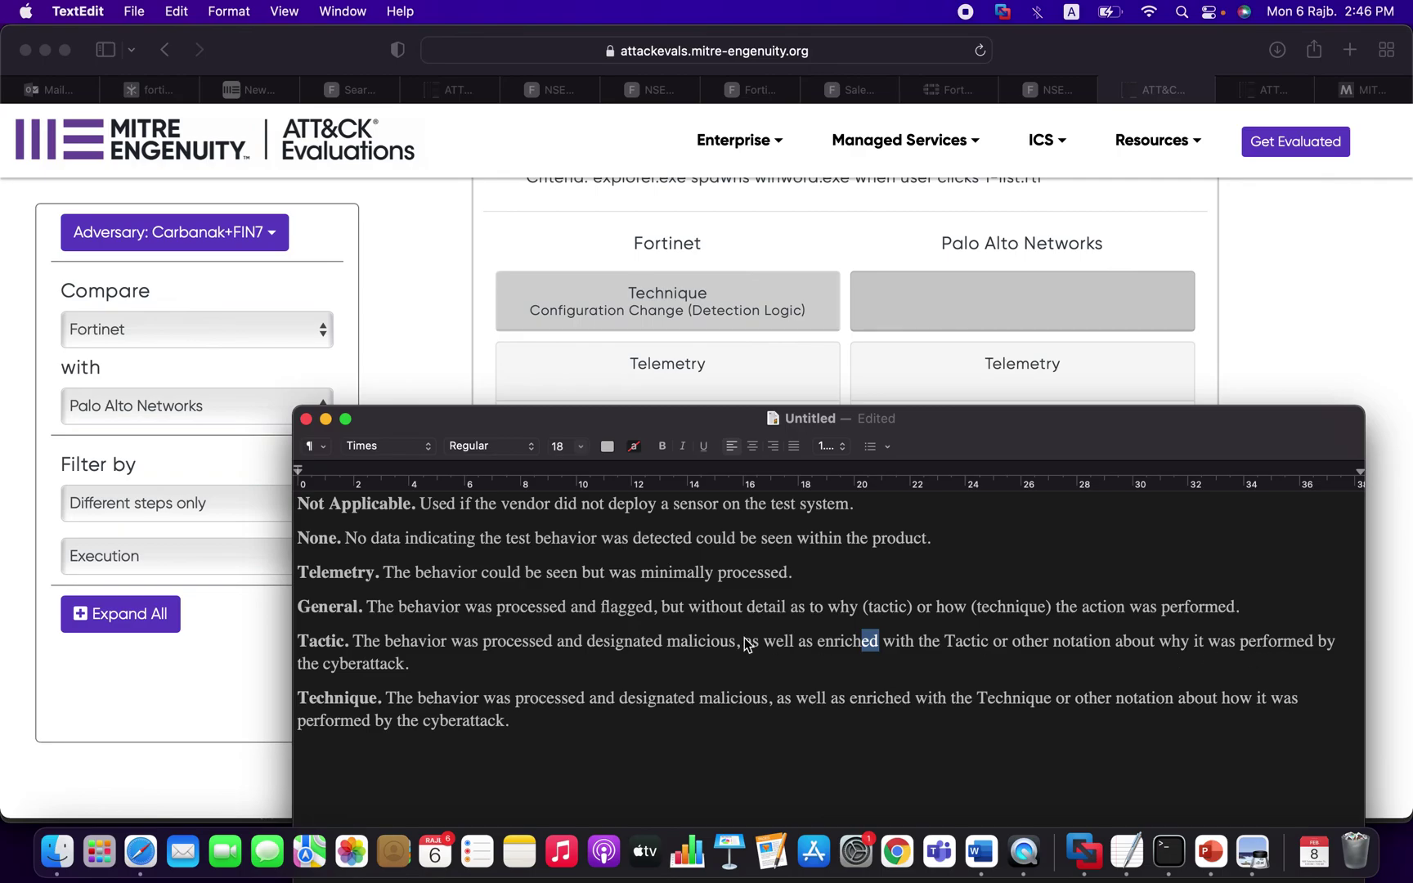
{"action": "double_click", "coordinate": [338, 697]}
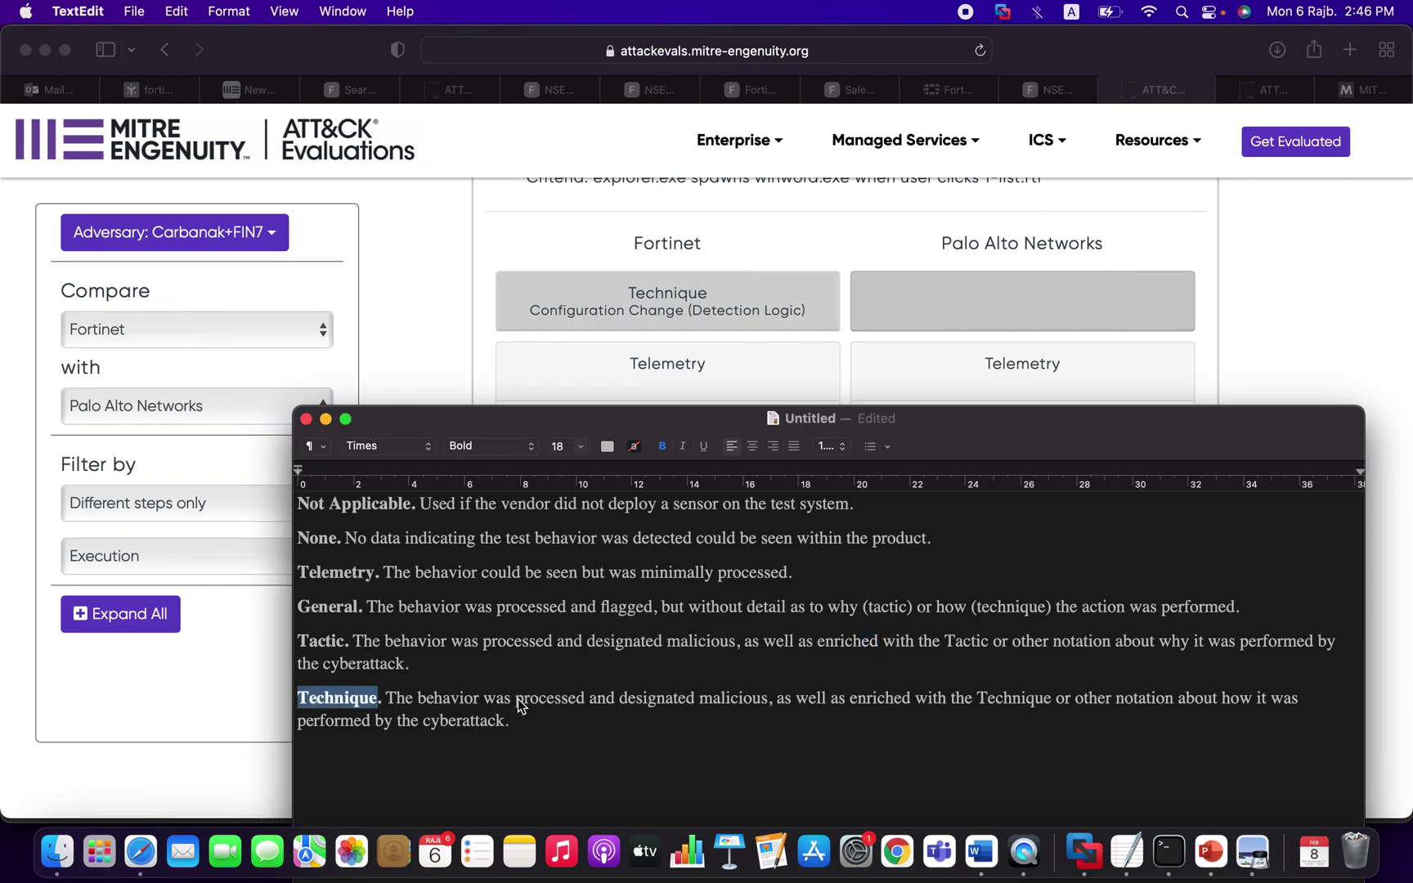
{"action": "left_click_drag", "start_coordinate": [725, 697], "coordinate": [474, 698]}
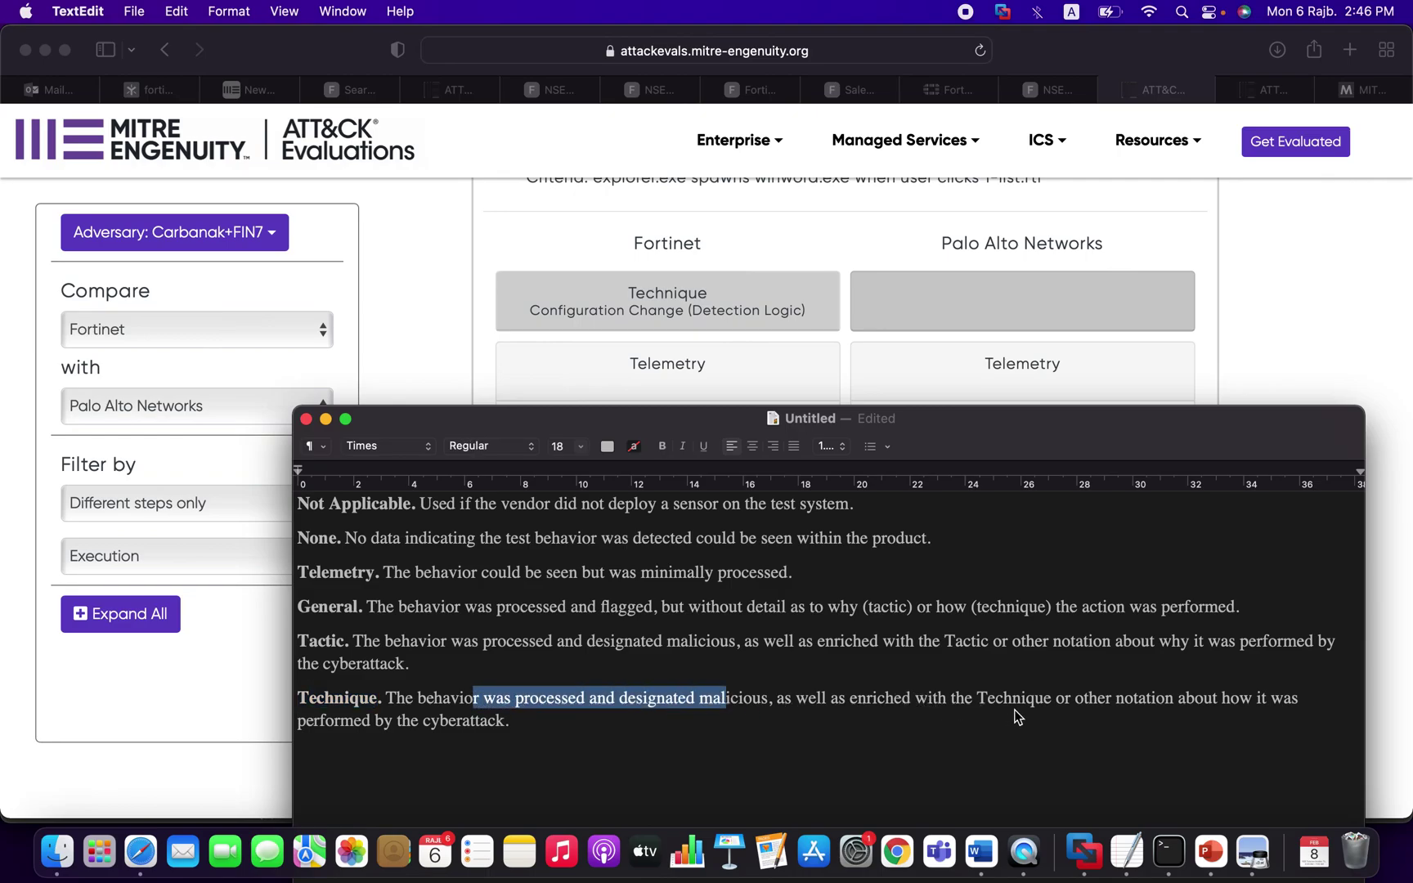
{"action": "left_click", "coordinate": [432, 354]}
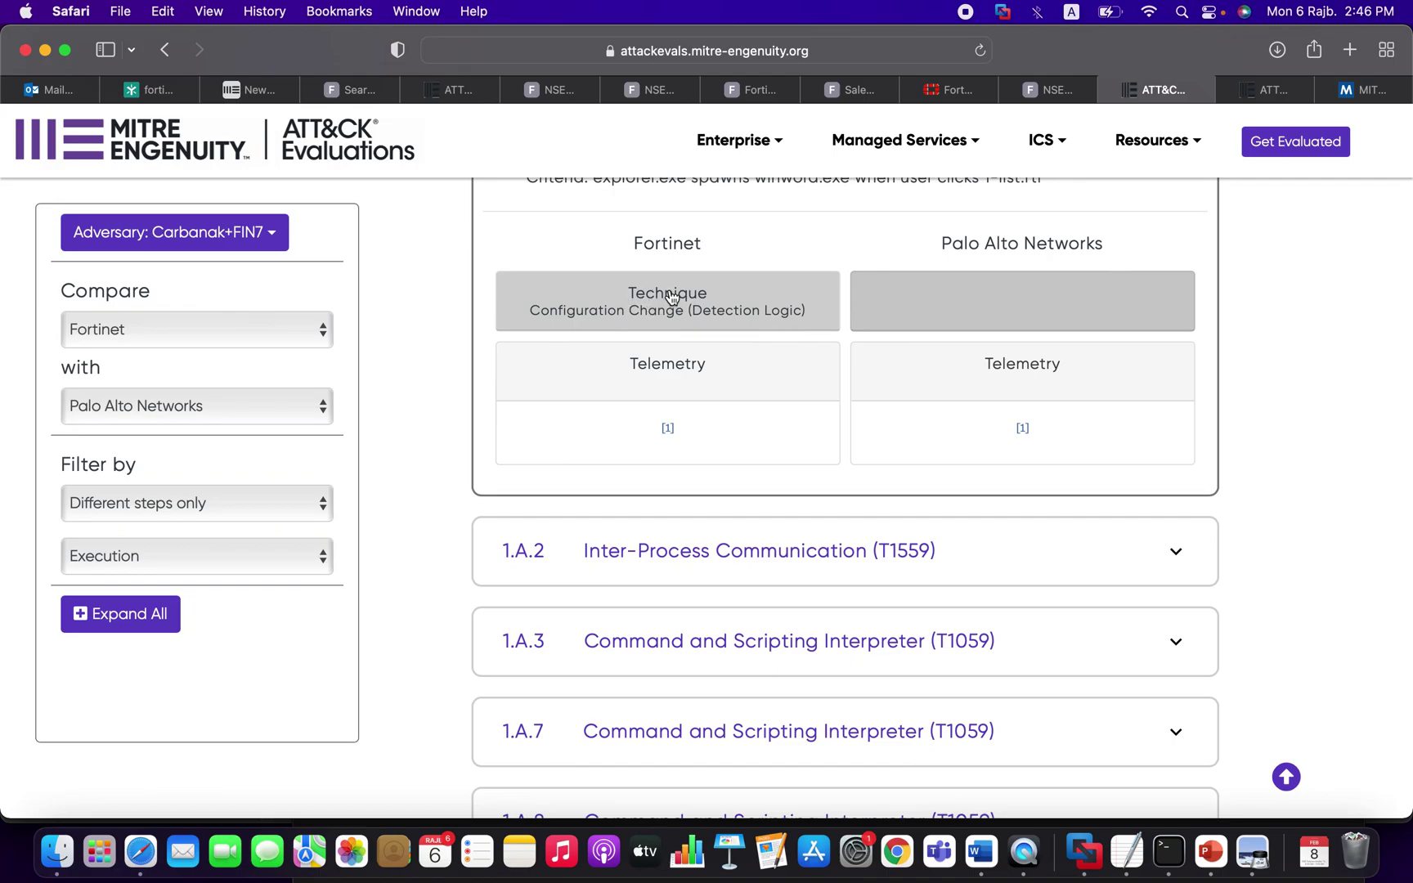
{"action": "scroll", "coordinate": [666, 310], "scroll_direction": "up", "scroll_amount": 3}
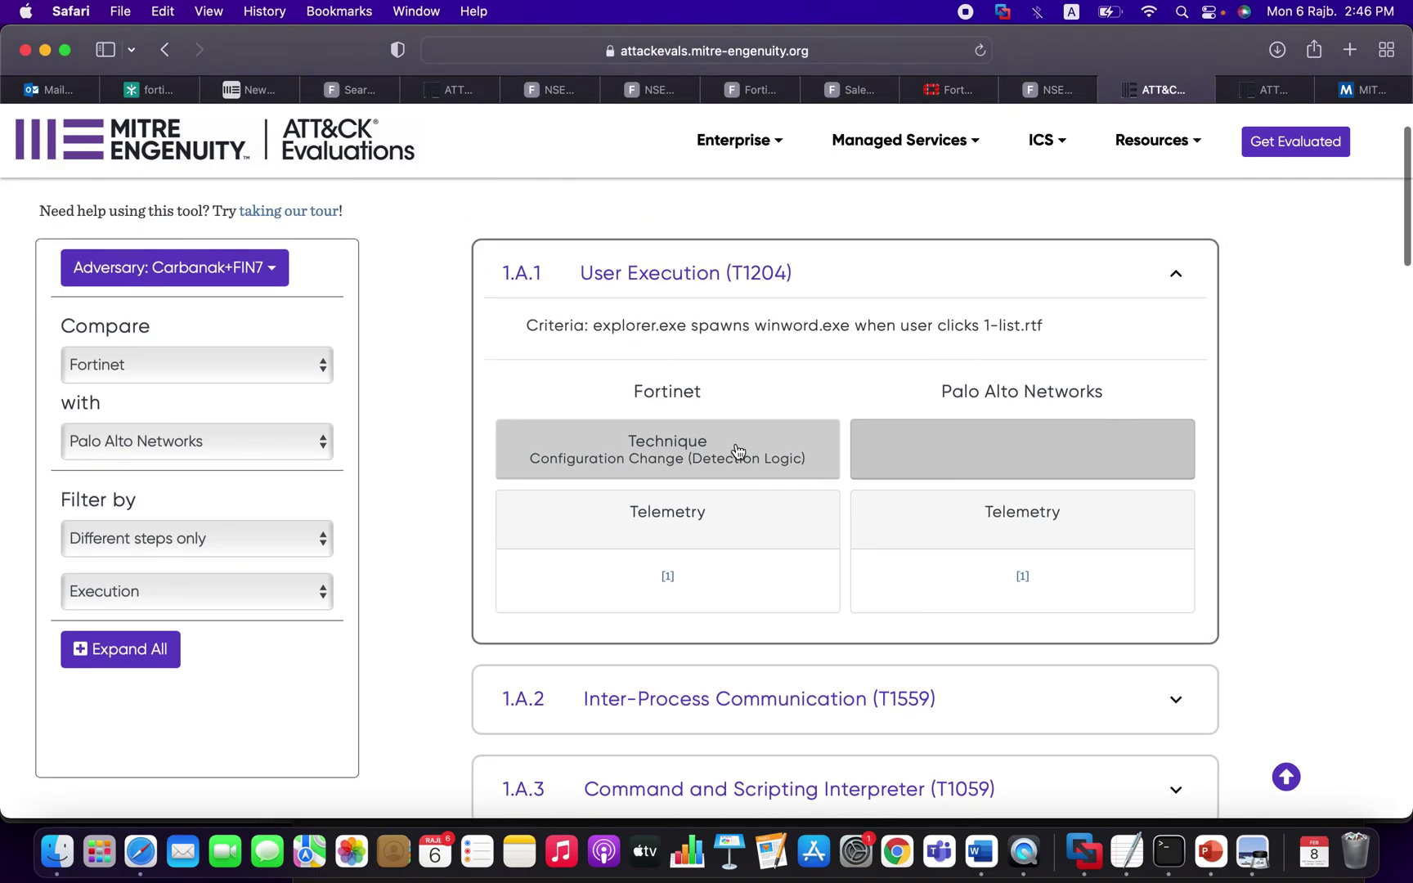
{"action": "left_click", "coordinate": [670, 463]}
{"action": "left_click", "coordinate": [679, 462]}
{"action": "left_click", "coordinate": [682, 462]}
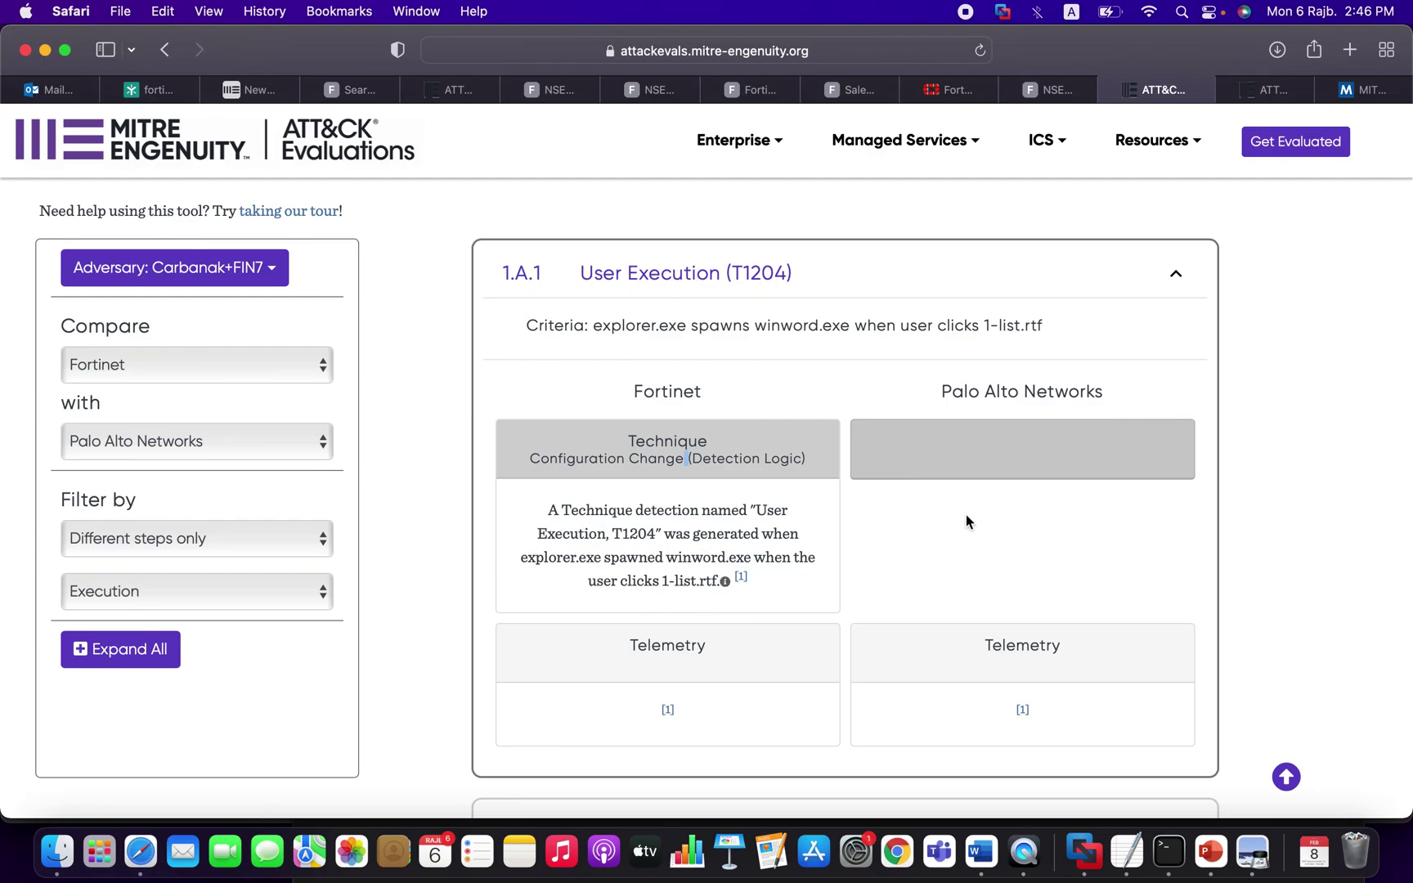
{"action": "left_click", "coordinate": [705, 470]}
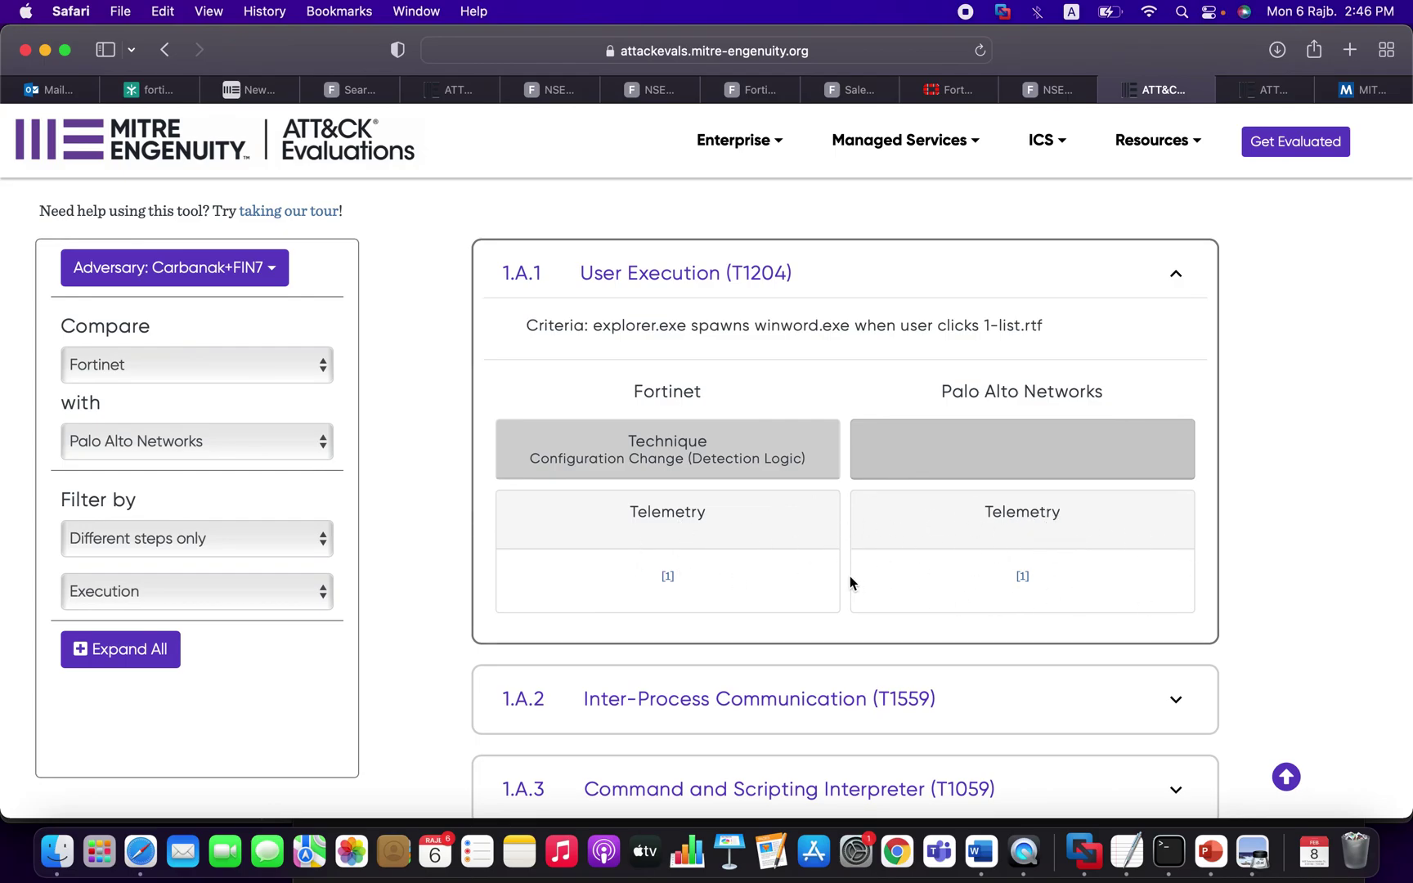
{"action": "scroll", "coordinate": [850, 582], "scroll_direction": "down", "scroll_amount": 5}
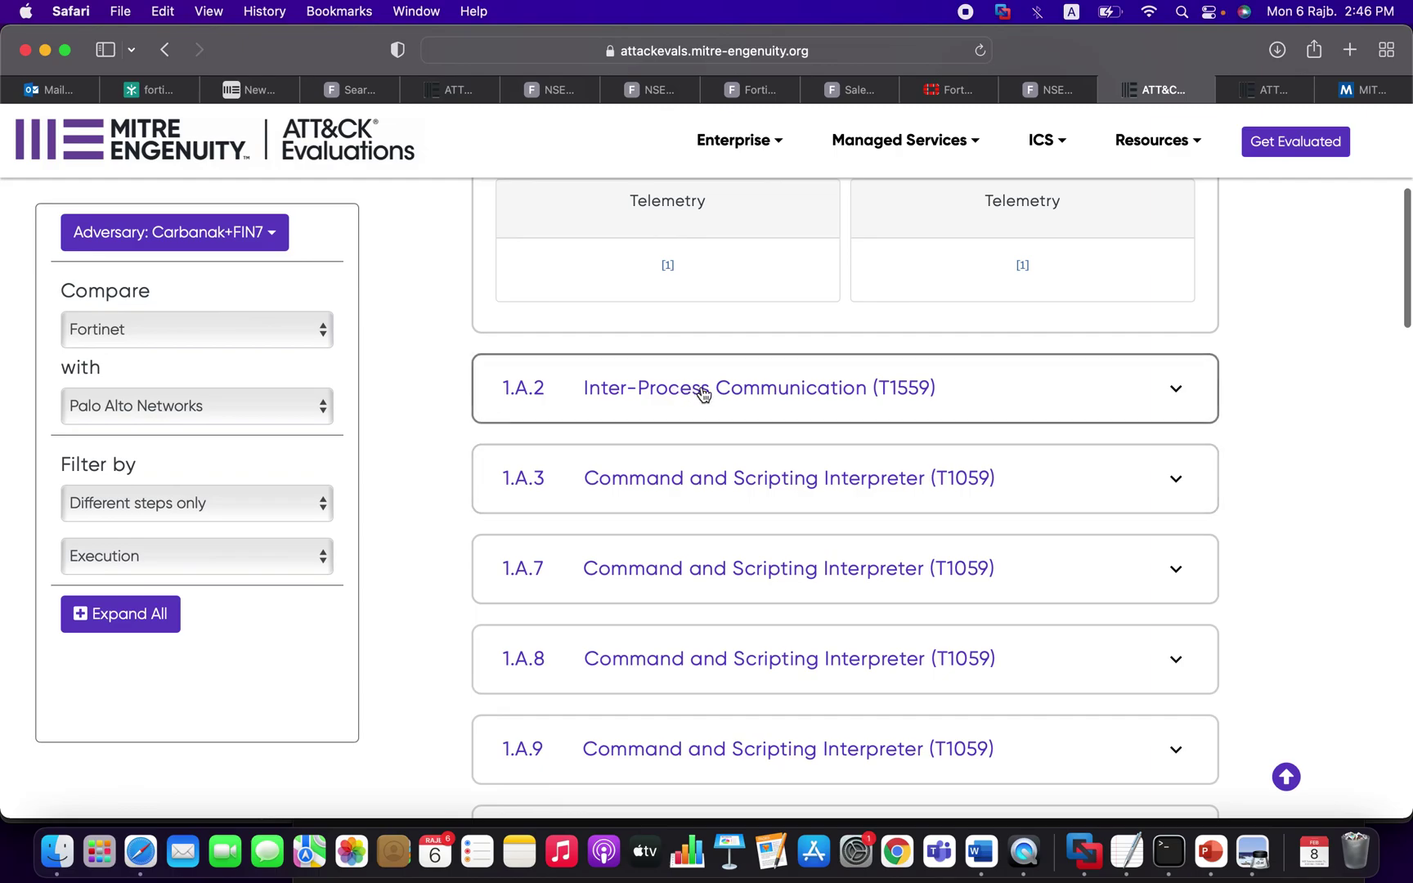
- Expand steps 1.A.2 and 1.A.3 and show Fortinet's Tactic detection details for 1.A.3
{"action": "left_click", "coordinate": [703, 391]}
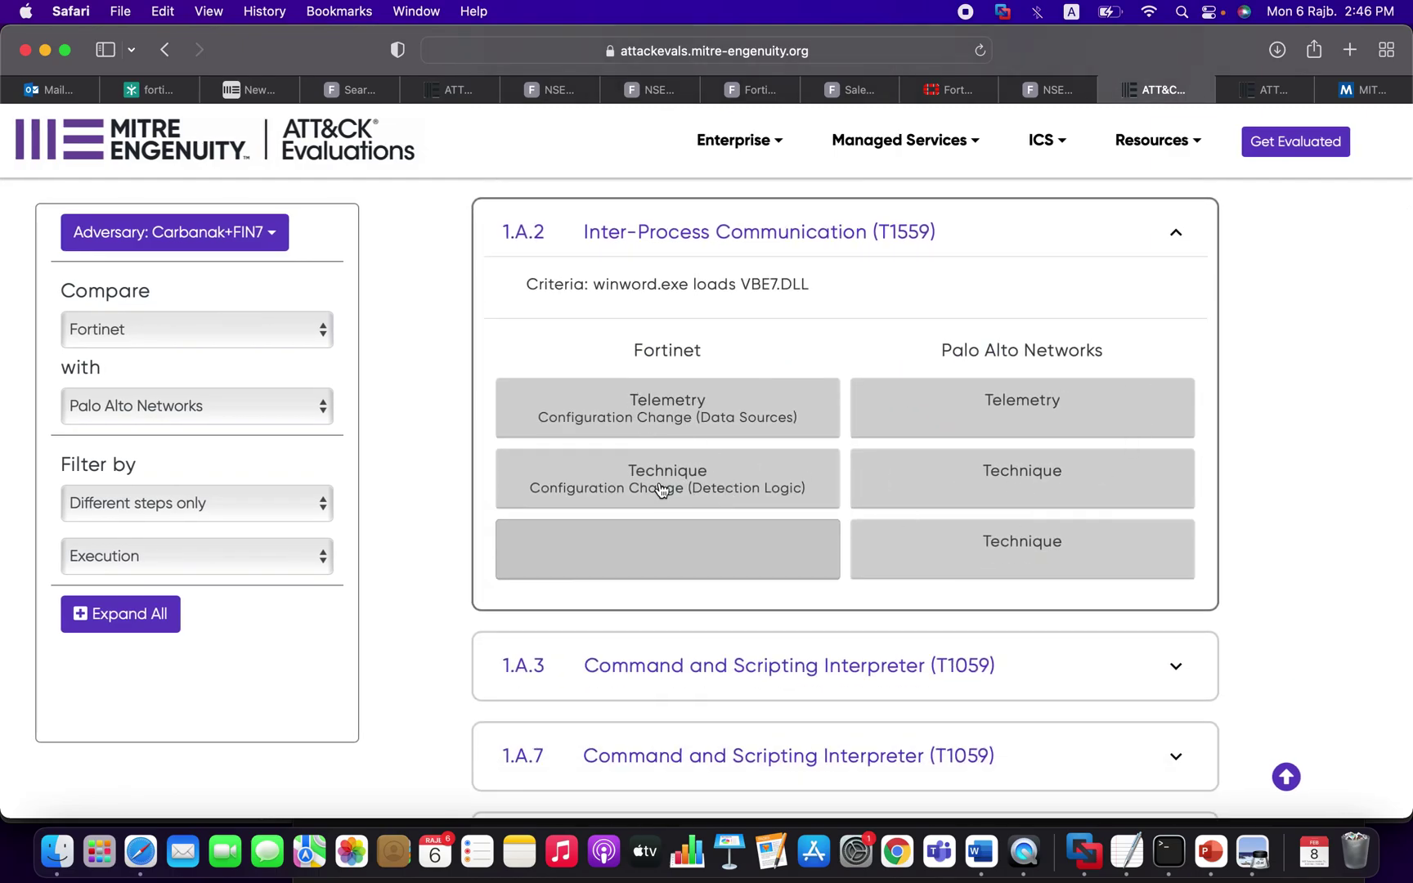
{"action": "left_click", "coordinate": [705, 665]}
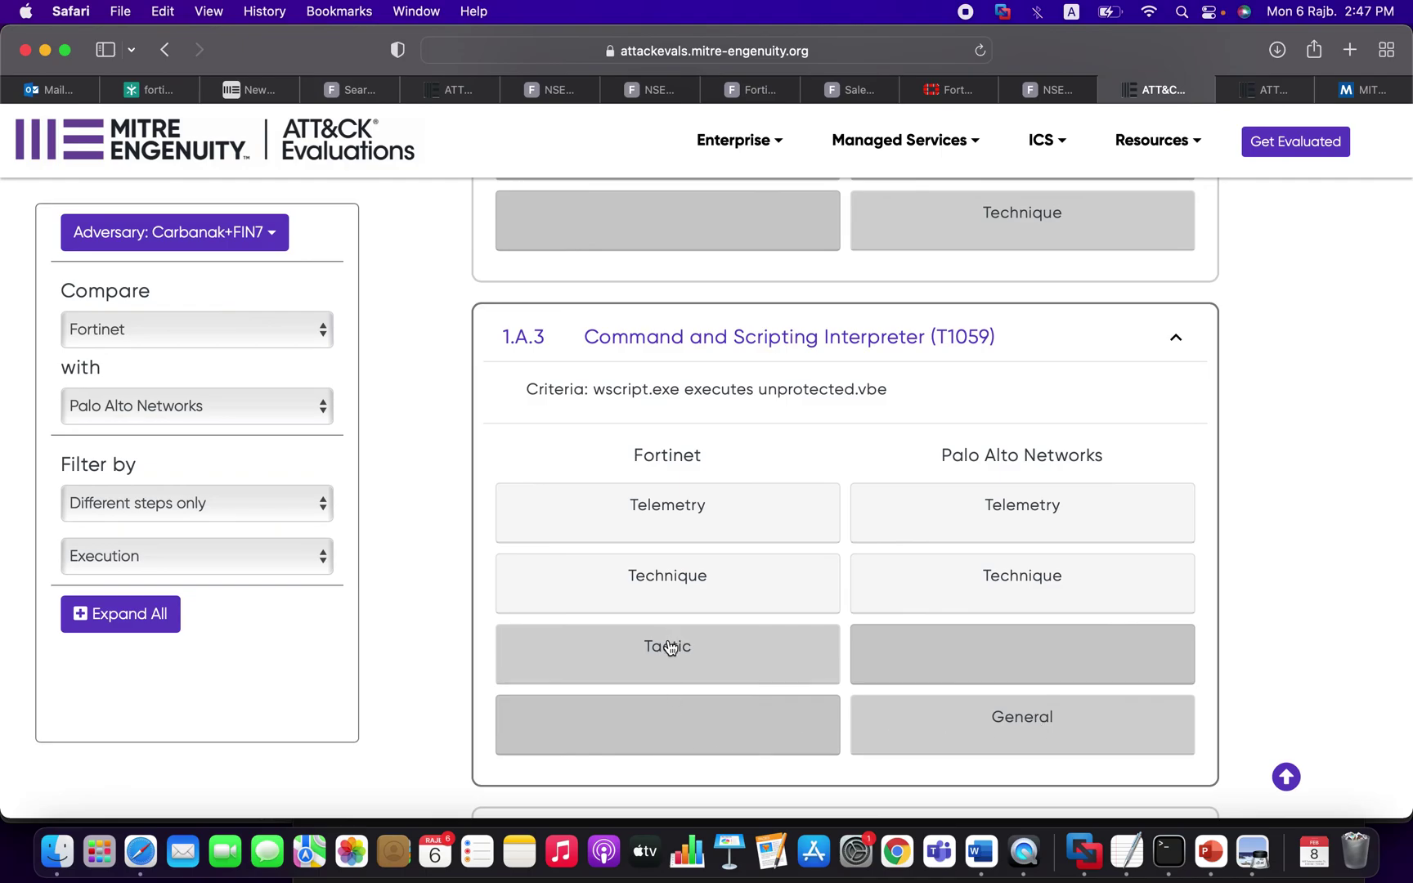
{"action": "left_click", "coordinate": [978, 652]}
{"action": "scroll", "coordinate": [984, 654], "scroll_direction": "down", "scroll_amount": 1}
{"action": "scroll", "coordinate": [983, 654], "scroll_direction": "down", "scroll_amount": 2}
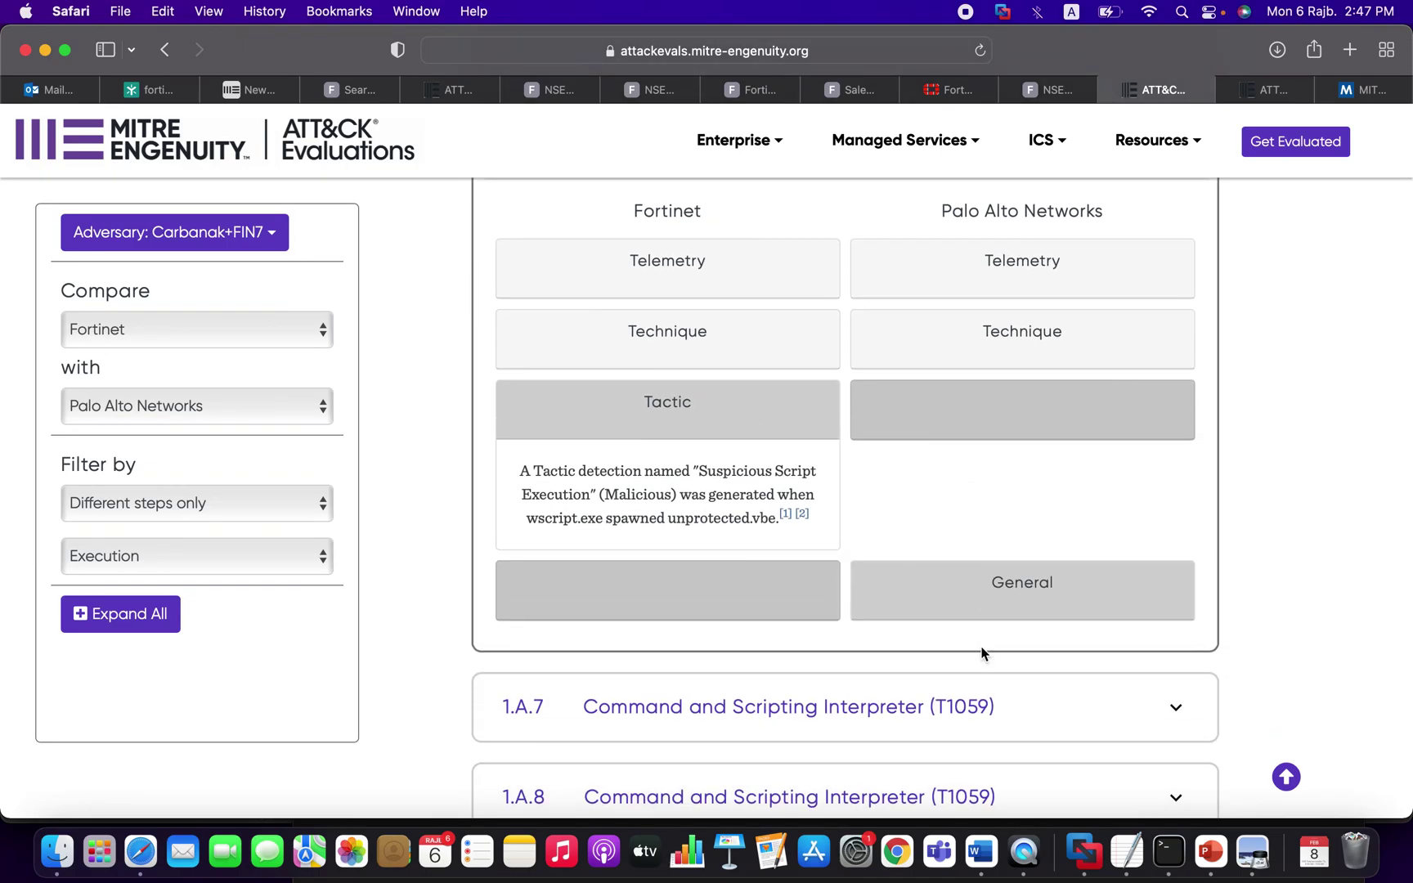
{"action": "scroll", "coordinate": [981, 652], "scroll_direction": "up", "scroll_amount": 1}
{"action": "scroll", "coordinate": [982, 654], "scroll_direction": "down", "scroll_amount": 5}
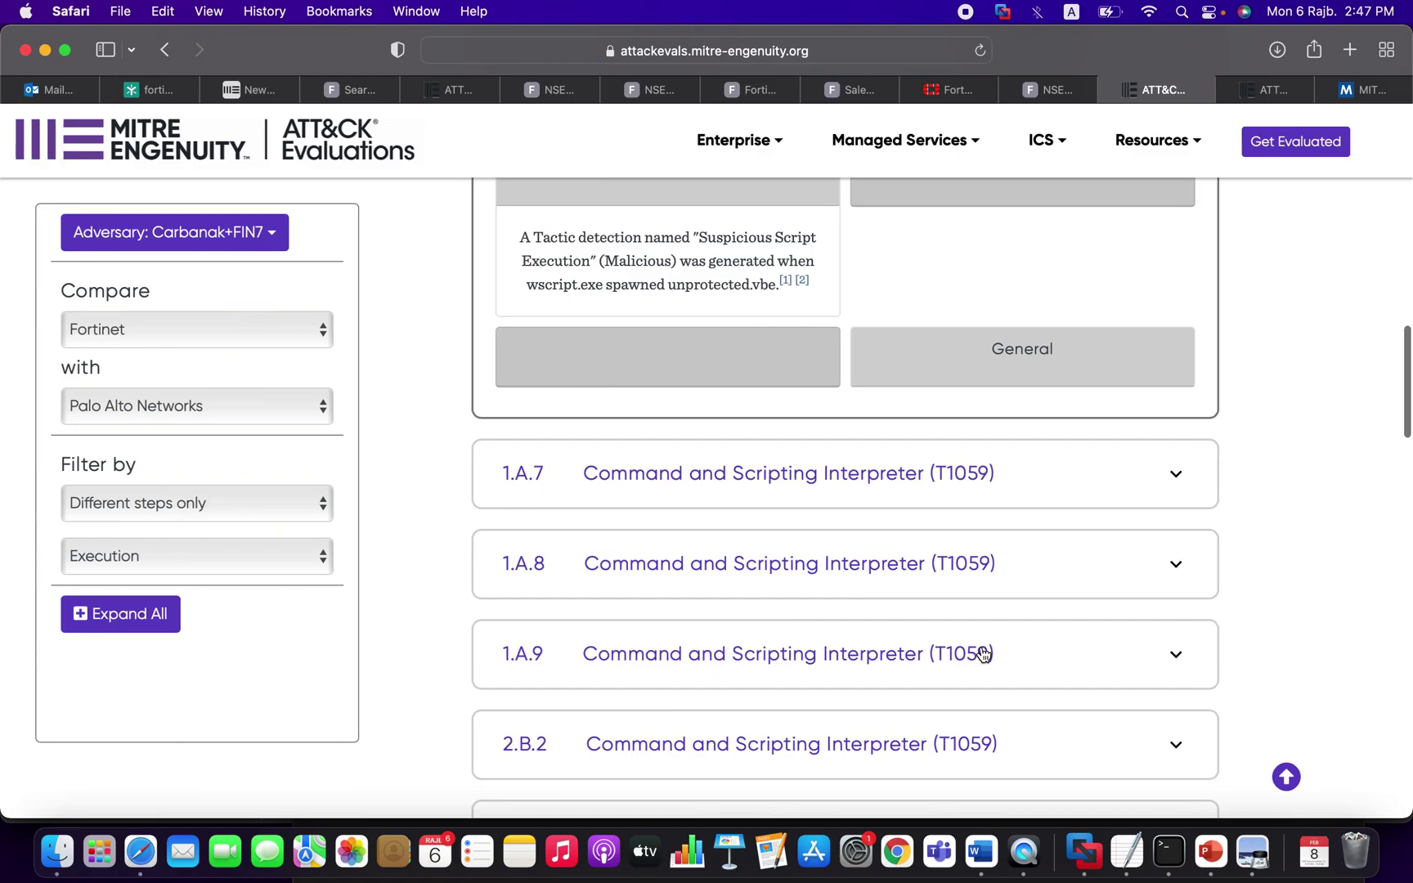
- Expand steps 1.A.7, 1.A.8 and 1.A.9 to compare vendor results
{"action": "left_click", "coordinate": [824, 398]}
{"action": "scroll", "coordinate": [836, 618], "scroll_direction": "down", "scroll_amount": 4}
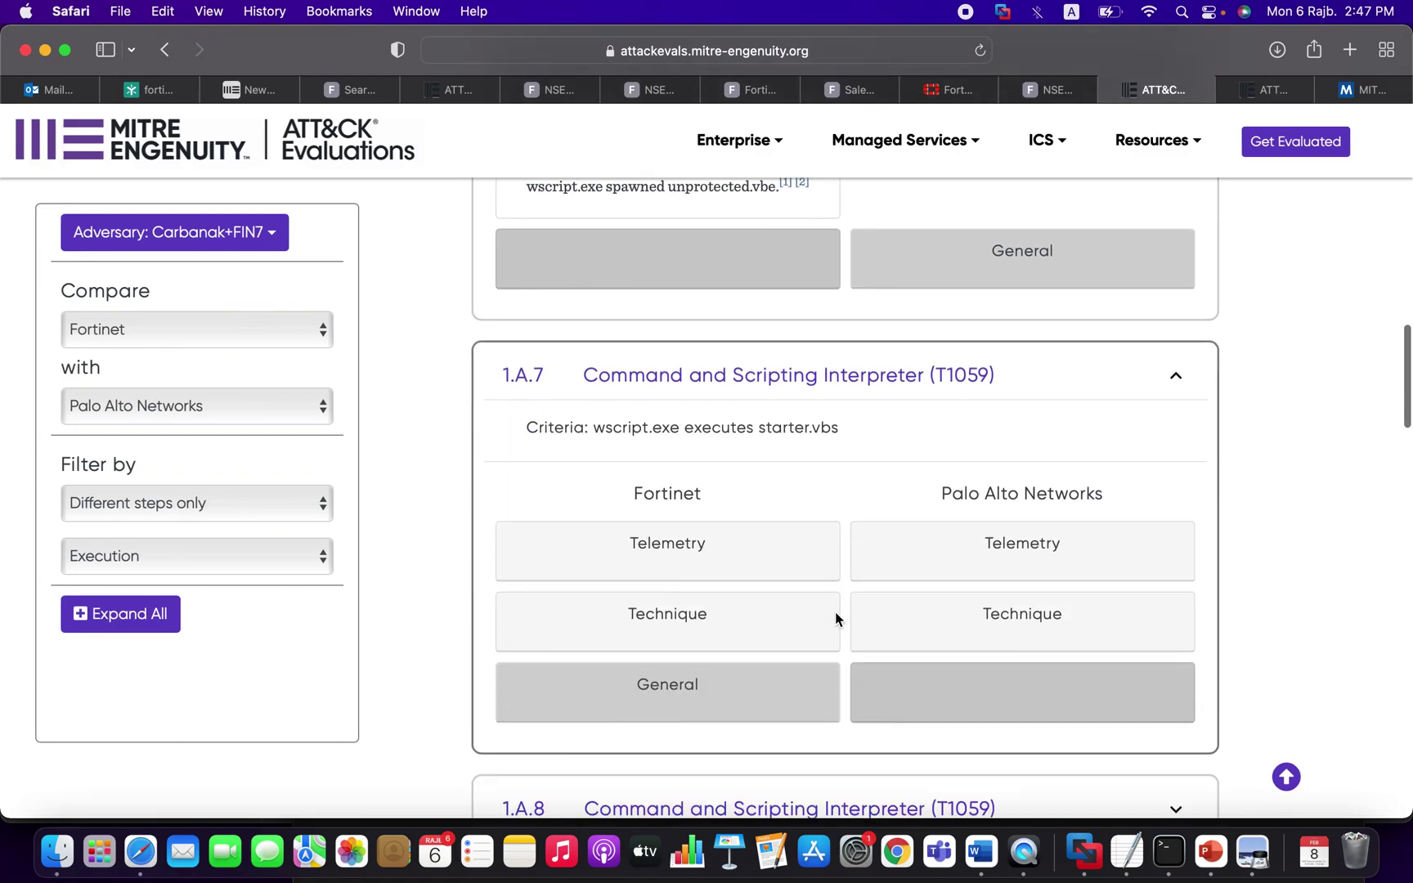
{"action": "left_click", "coordinate": [785, 539]}
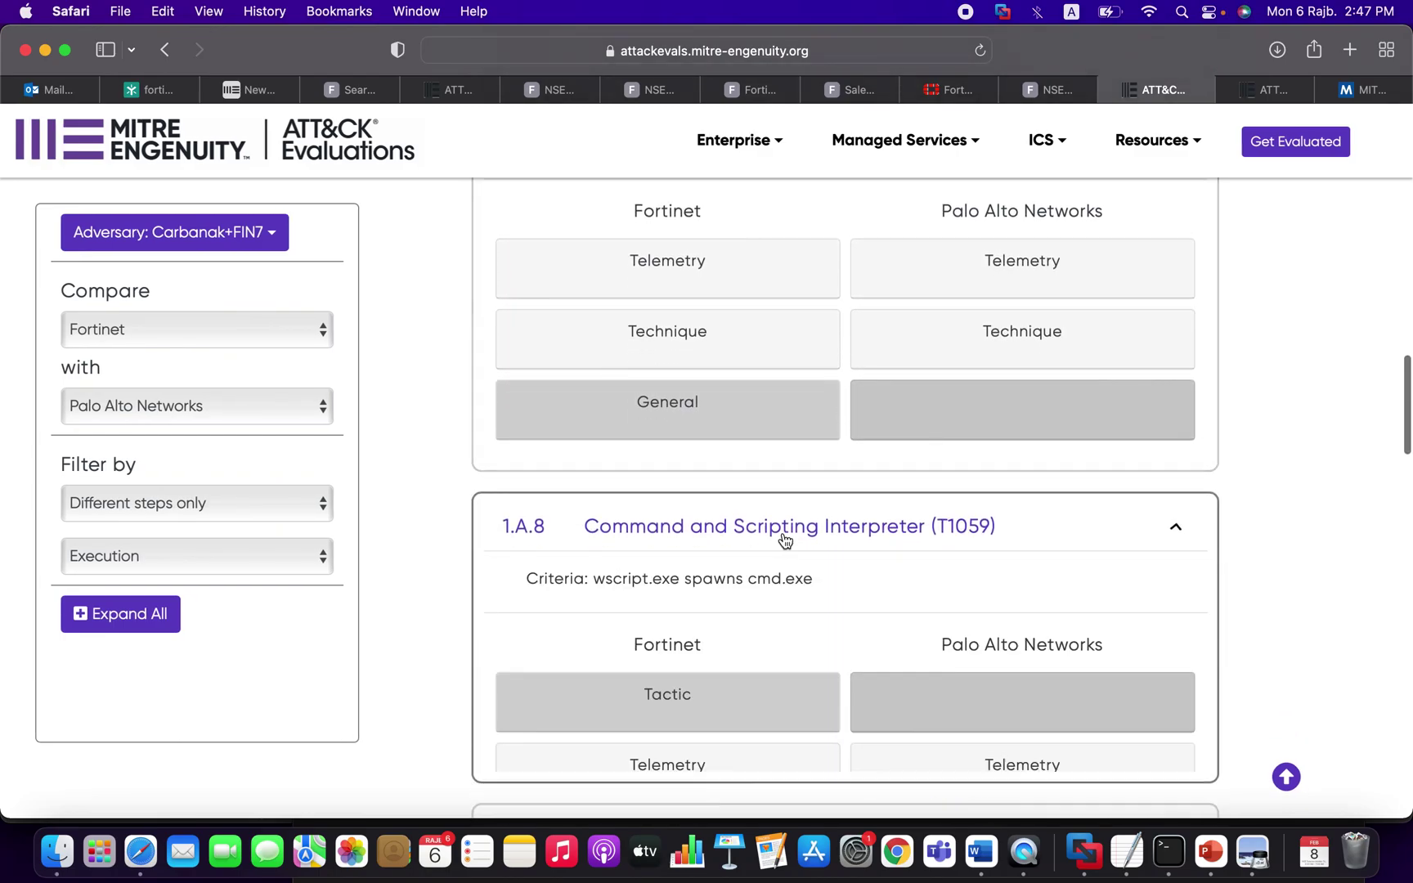
{"action": "scroll", "coordinate": [785, 539], "scroll_direction": "down", "scroll_amount": 7}
{"action": "scroll", "coordinate": [777, 490], "scroll_direction": "down", "scroll_amount": 1}
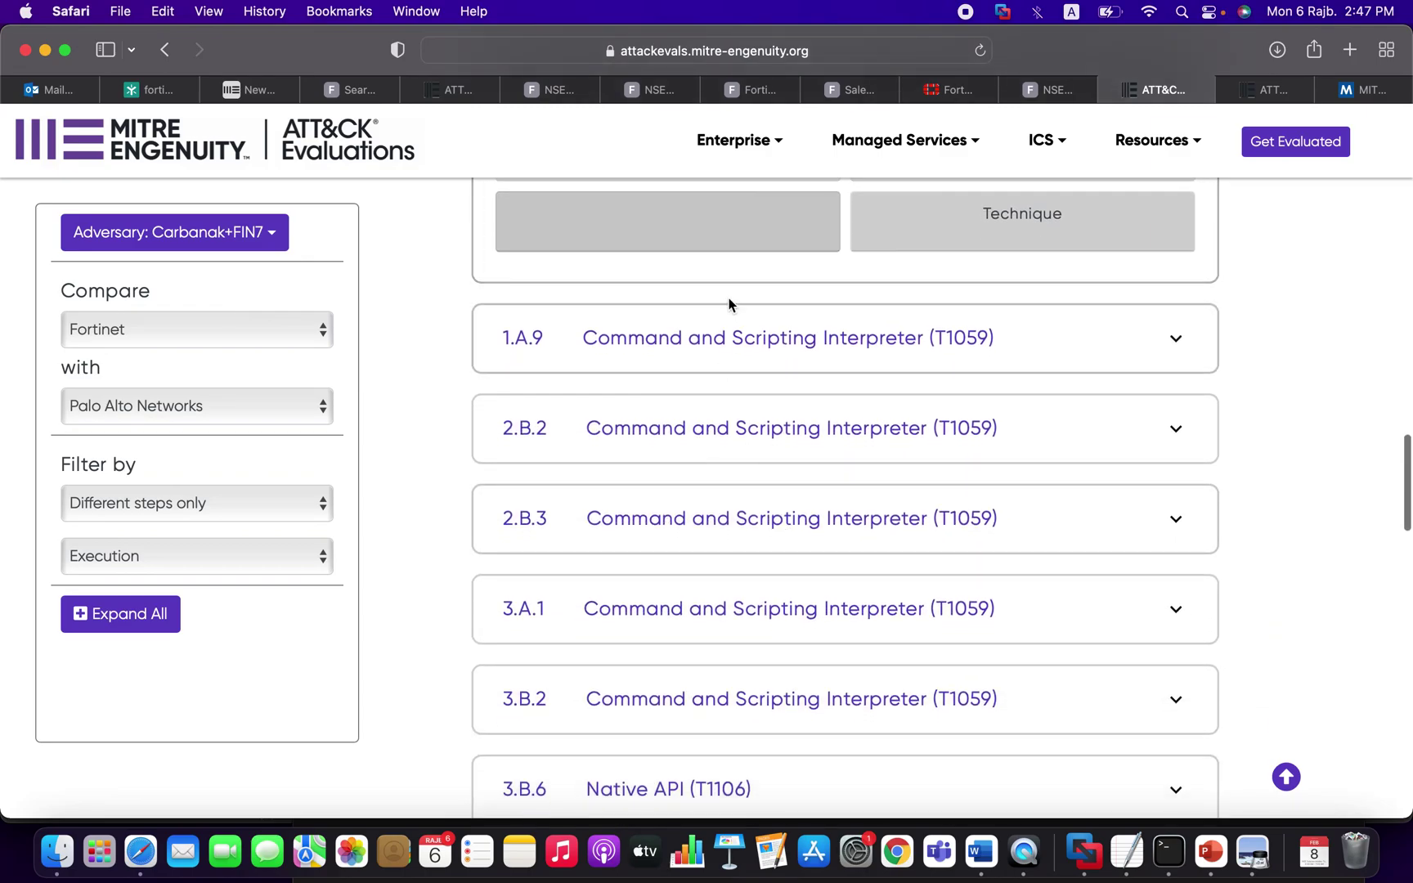
{"action": "left_click", "coordinate": [753, 337]}
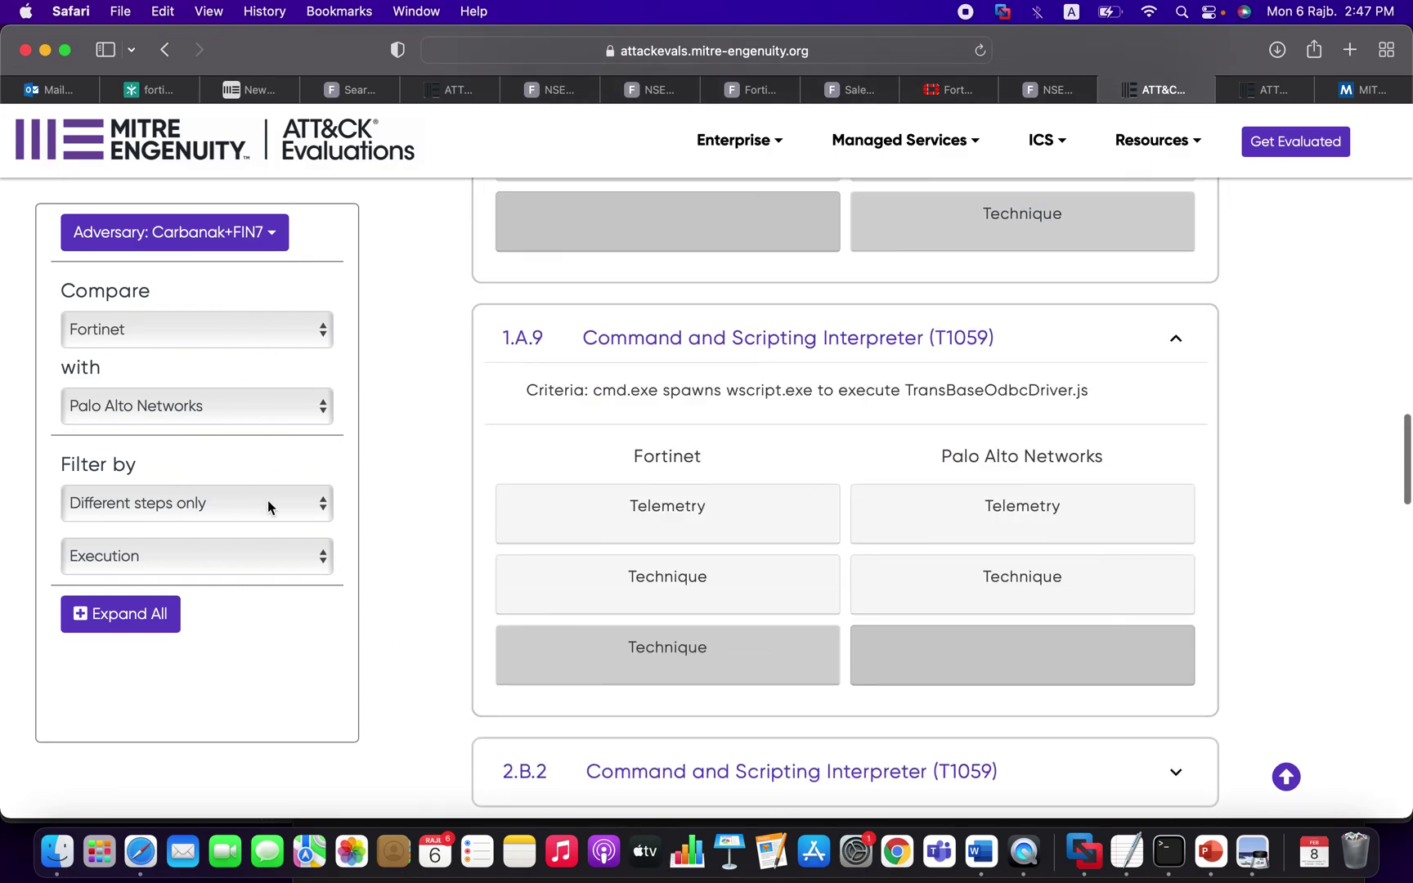